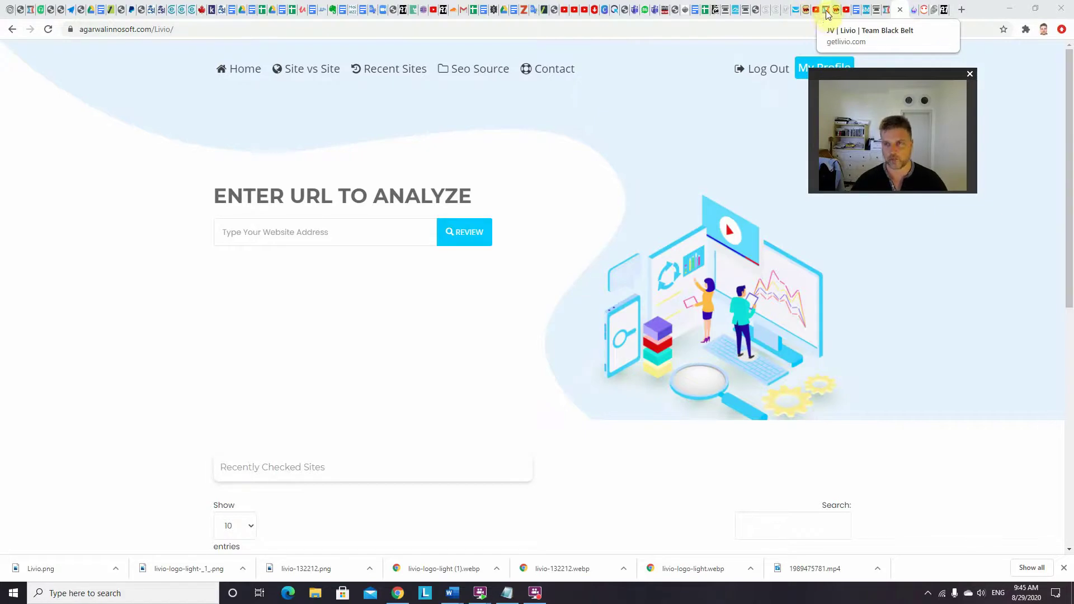
Step: Look through the Livio JV page, the affiliate blog and Affiliate Tools 4U, ending back on the Livio JV page
click(826, 13)
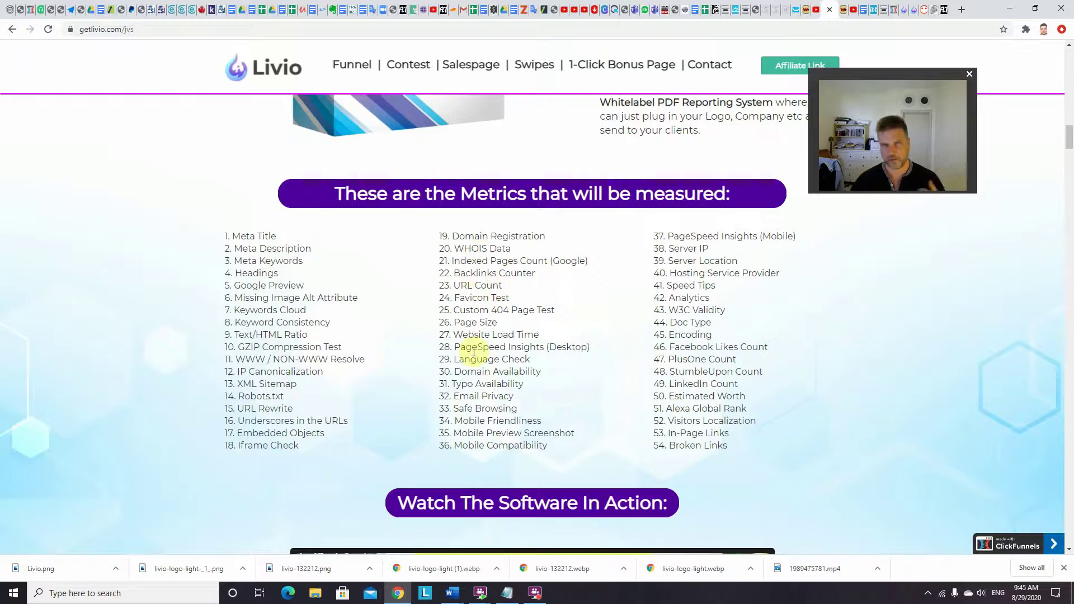
click(934, 13)
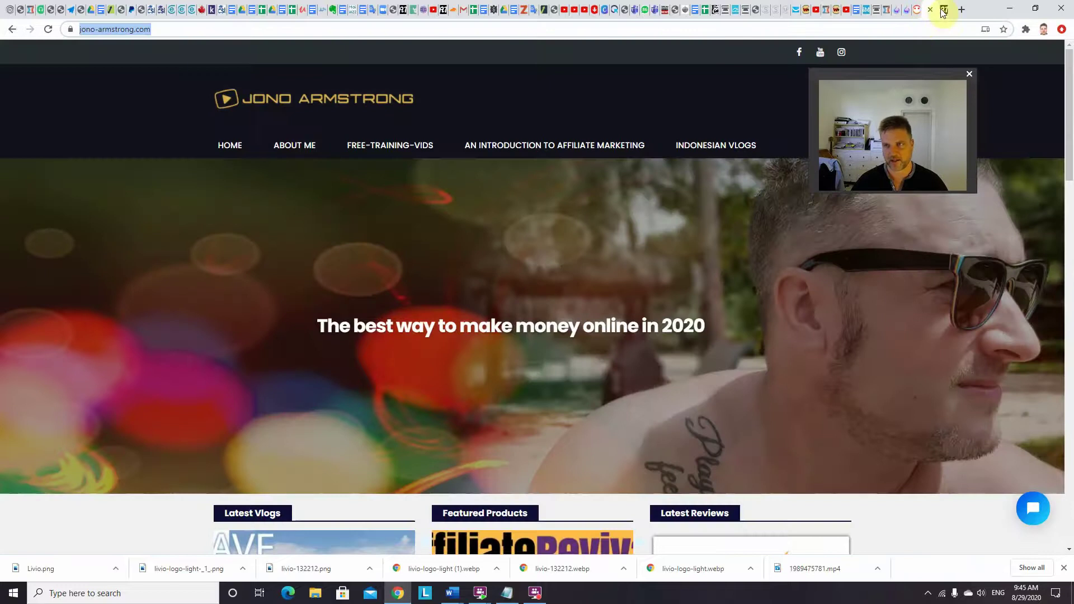
click(943, 10)
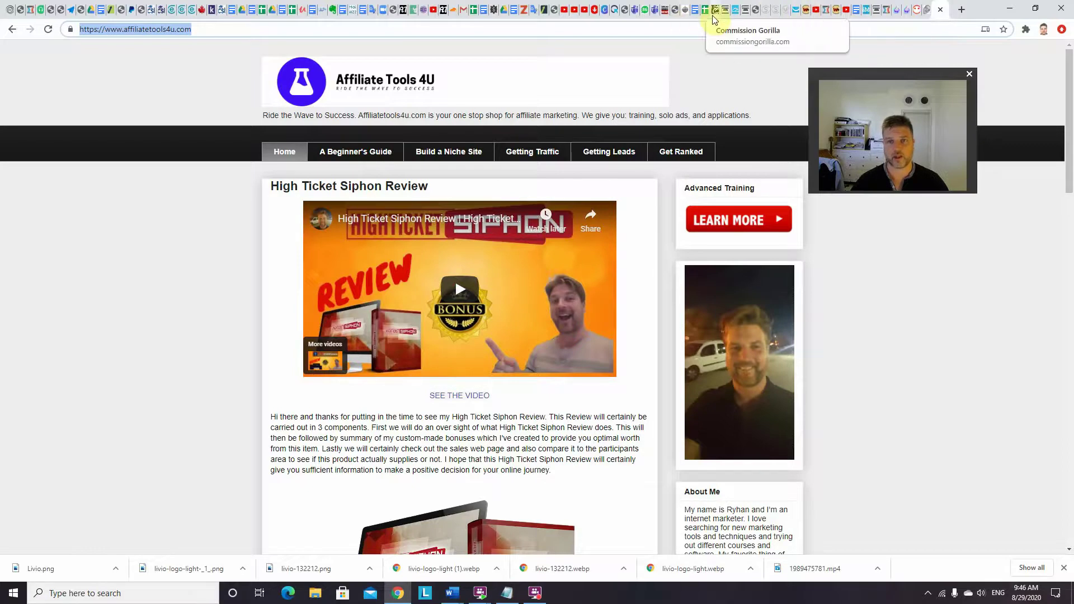
click(828, 13)
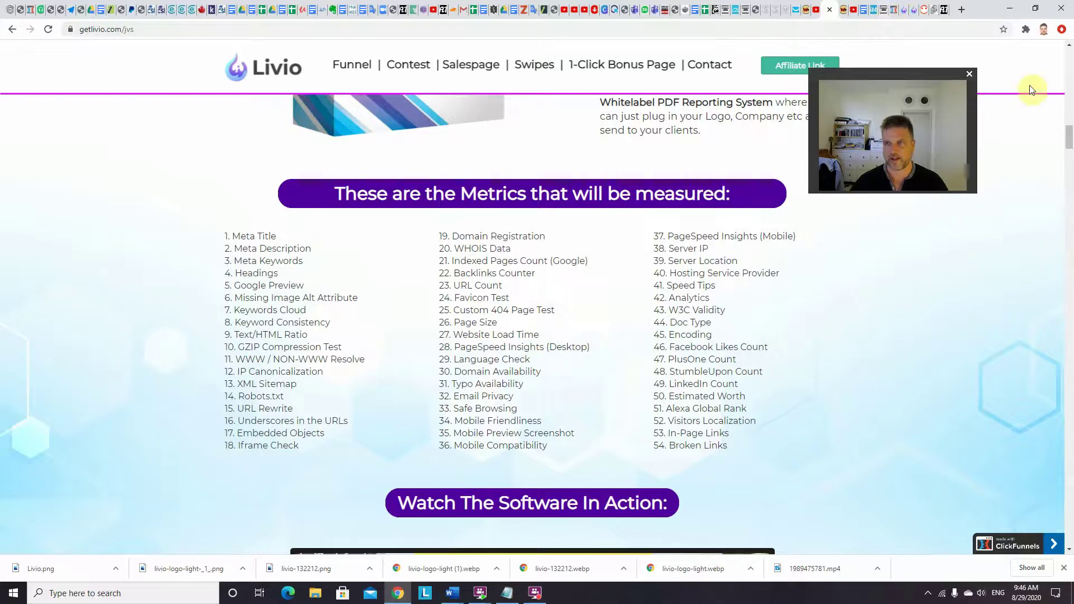
drag(1069, 135, 1068, 522)
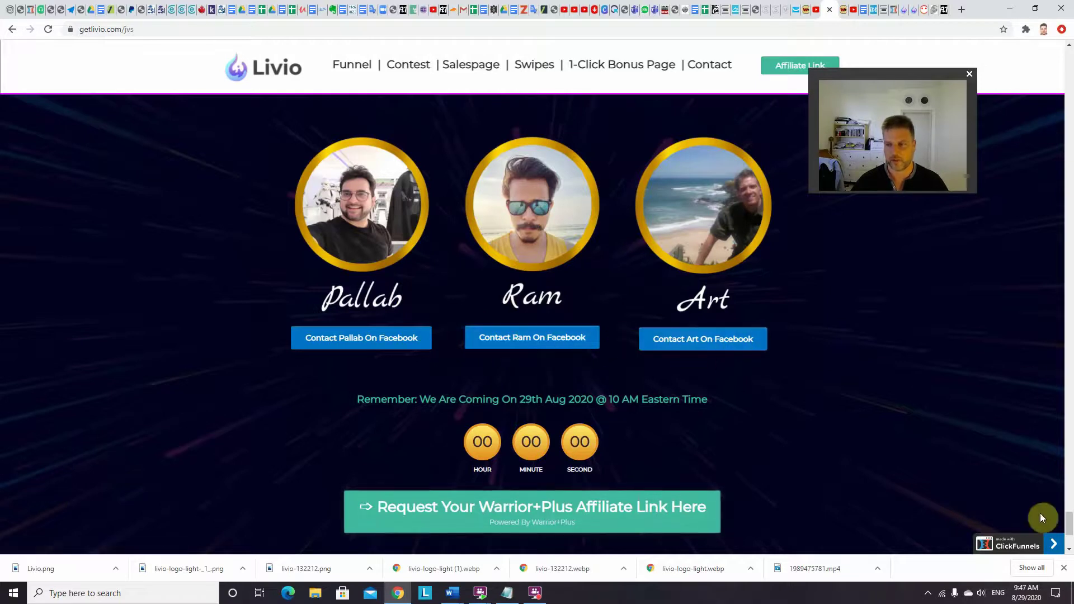
scroll(1059, 521, down, 2)
scroll(1065, 522, up, 3)
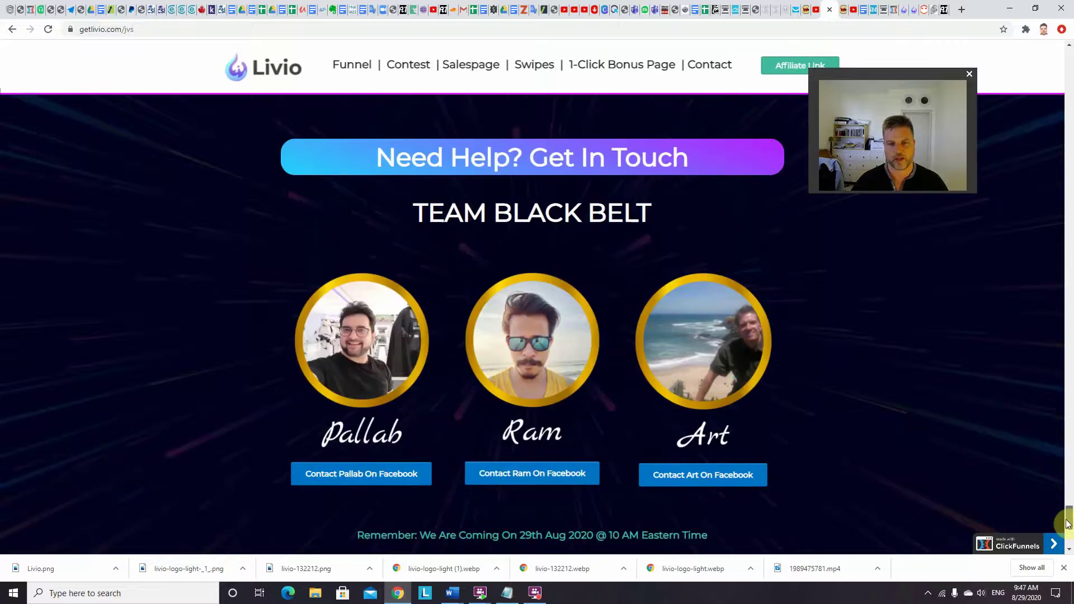
drag(1067, 524, 1068, 59)
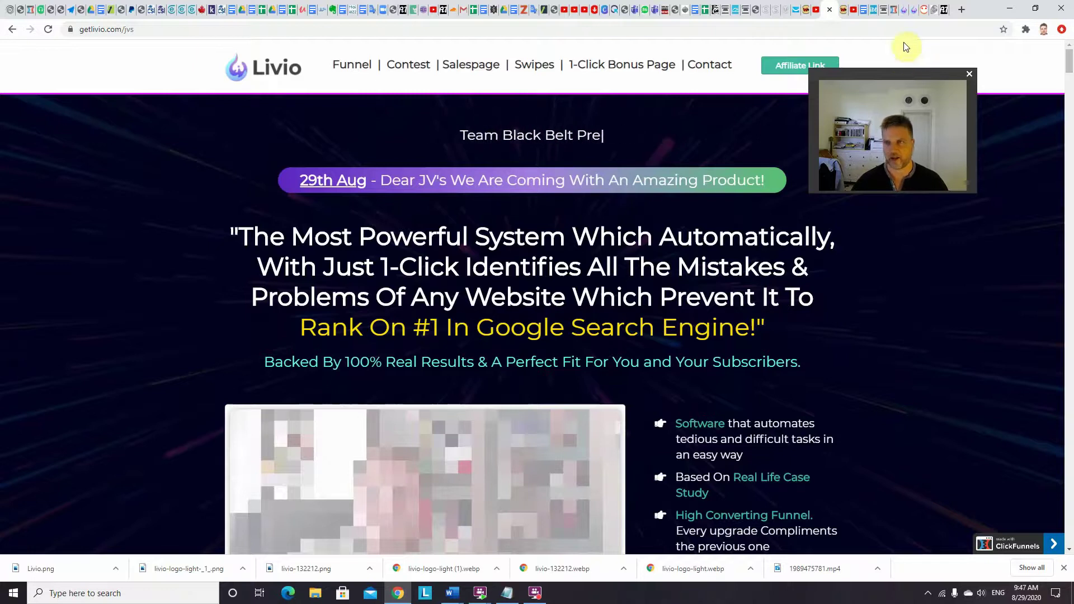
Step: Show the Bonuscrate Livio bonus page and scroll down to Bonus #1, the $427.95 tutorial
click(883, 10)
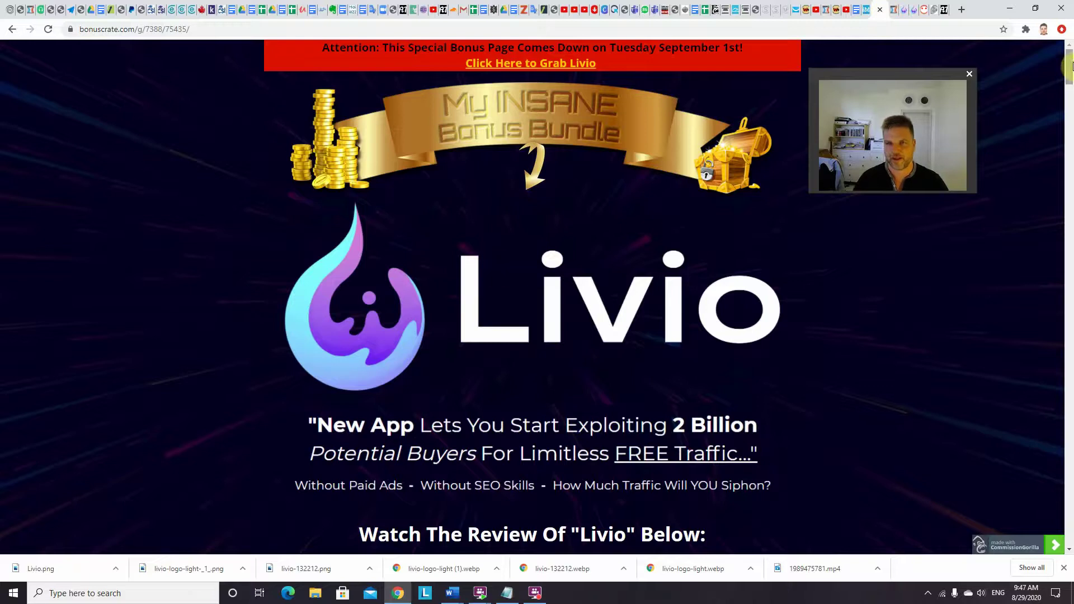
scroll(1062, 65, down, 1)
scroll(1067, 64, up, 1)
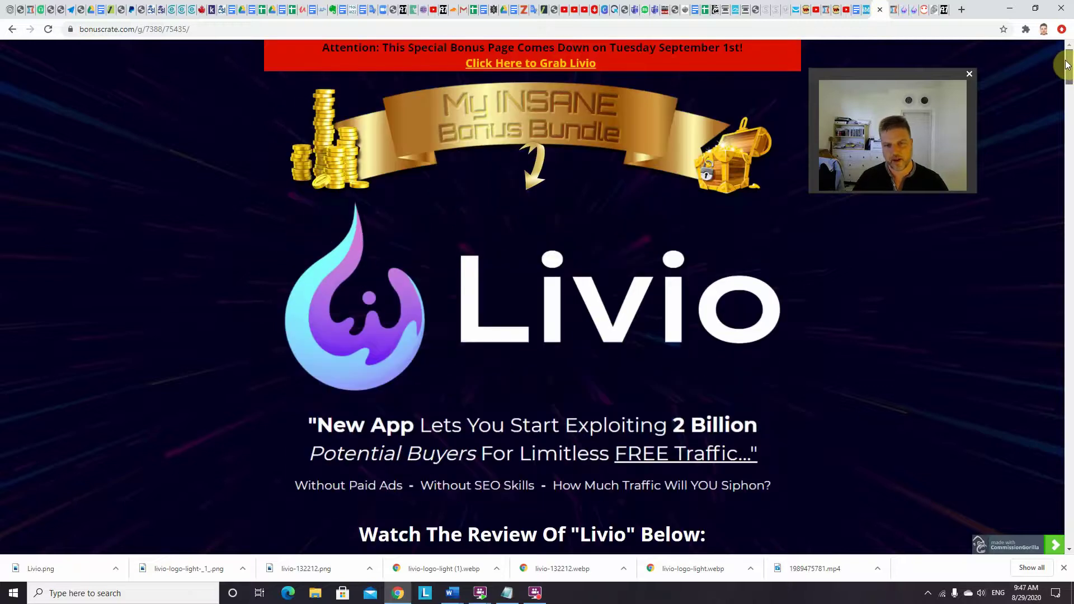
scroll(1067, 67, down, 1)
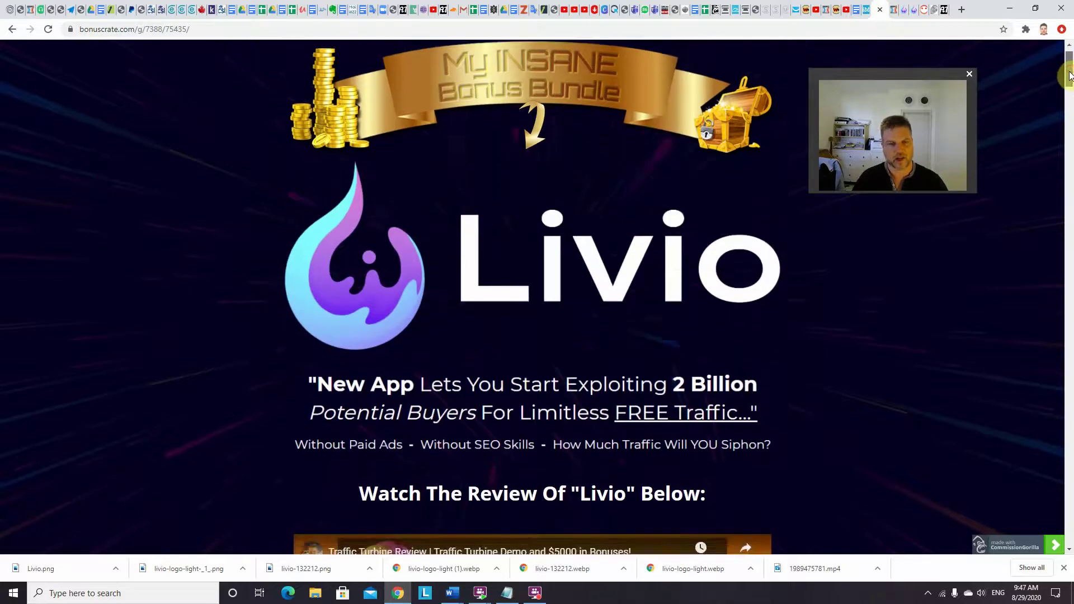
scroll(1069, 78, down, 1)
drag(1068, 81, 1068, 98)
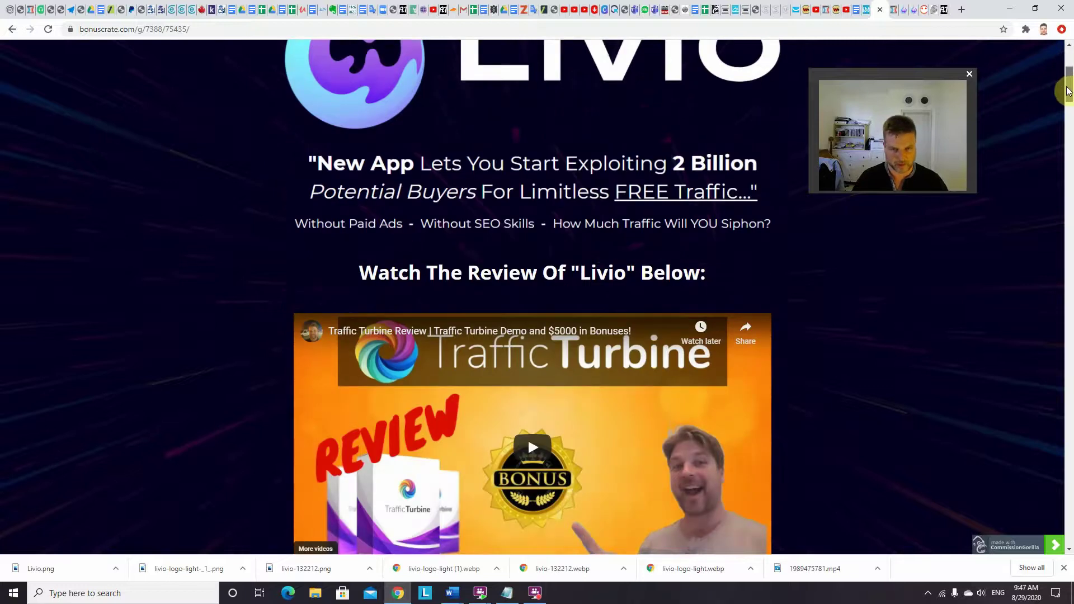
scroll(1067, 99, down, 1)
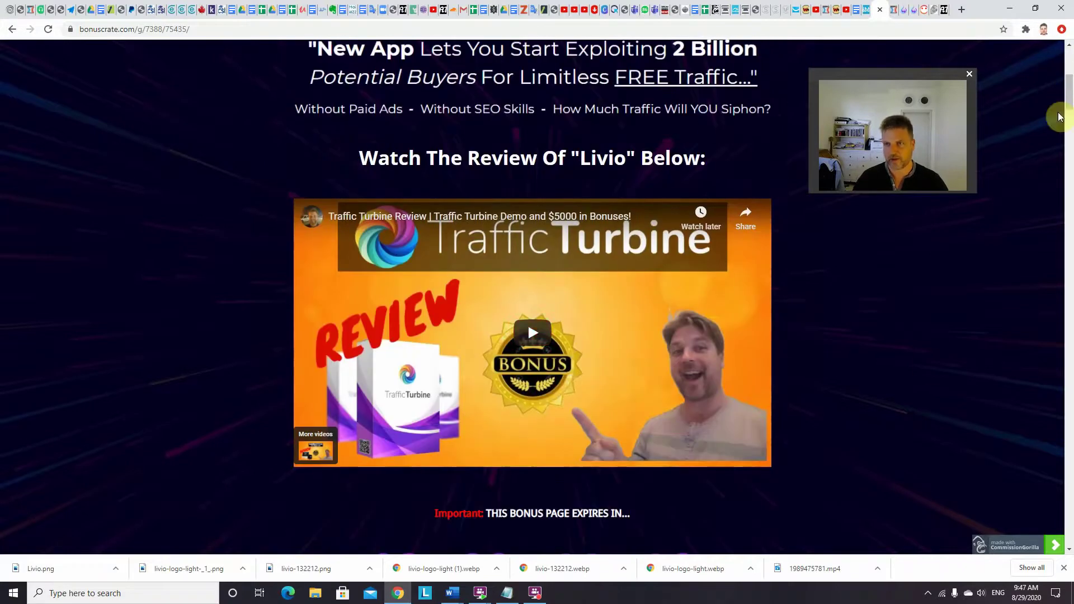
drag(1064, 95, 1023, 141)
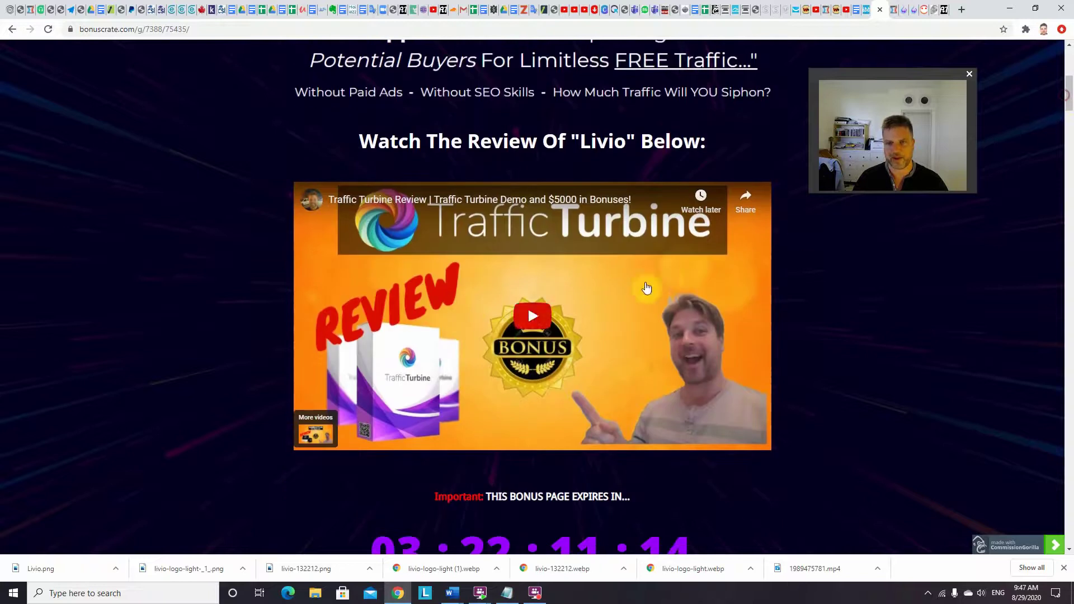
mouse_move(1067, 107)
mouse_down()
mouse_move(1069, 118)
mouse_move(1069, 43)
mouse_up()
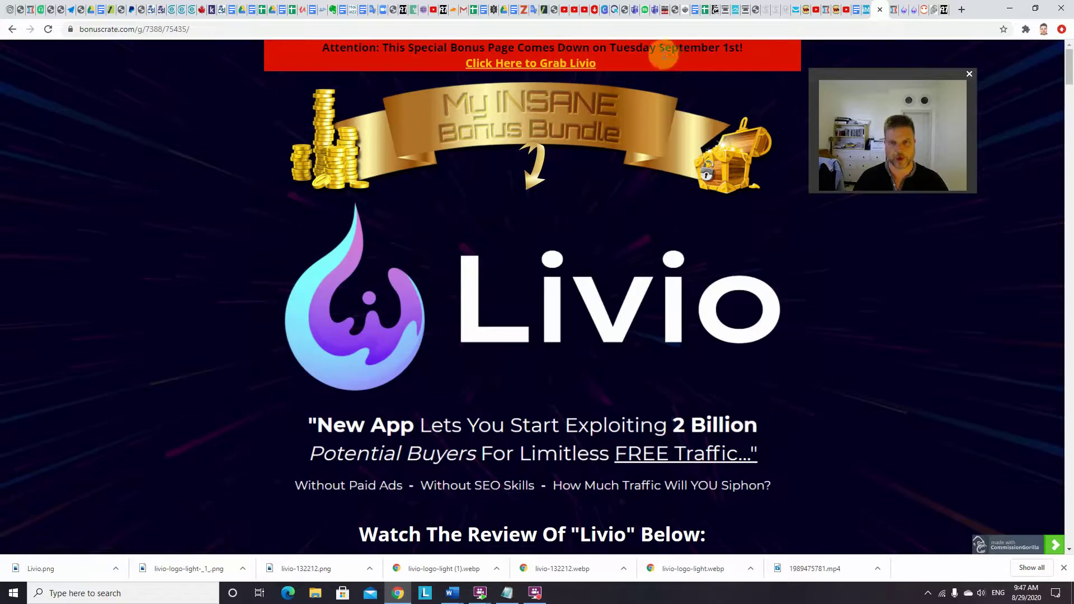
mouse_move(1067, 68)
mouse_down()
mouse_move(1033, 239)
mouse_move(1037, 228)
mouse_up()
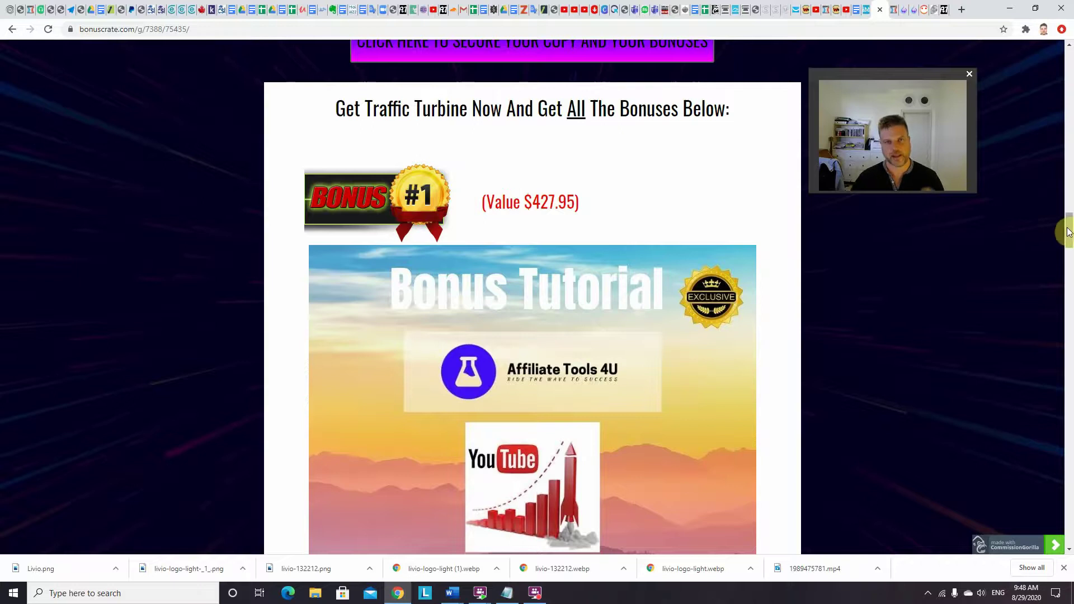
drag(1069, 234, 1069, 242)
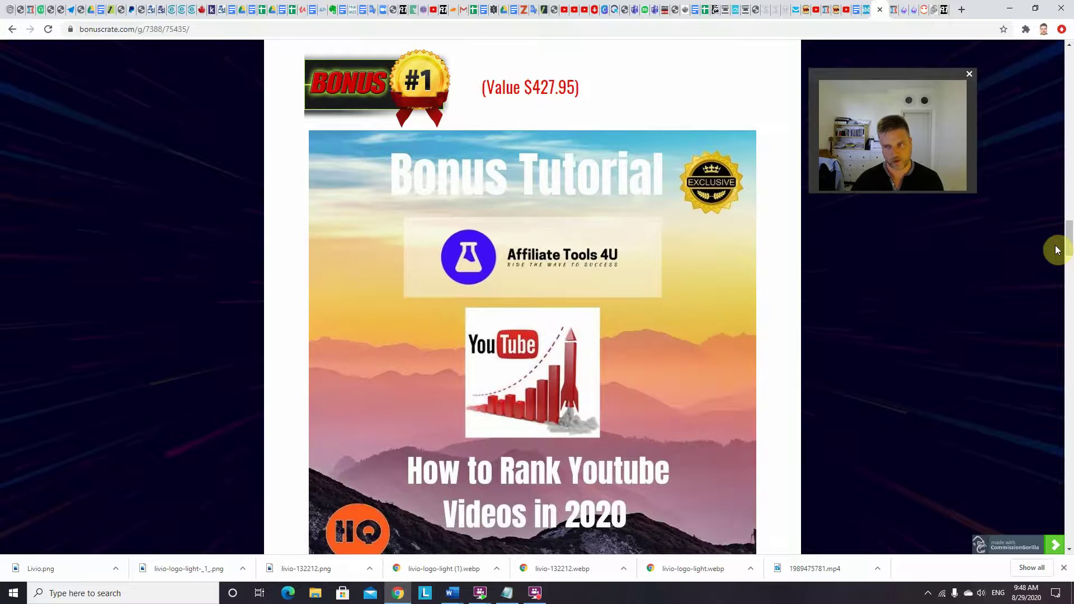
drag(1066, 240, 1067, 243)
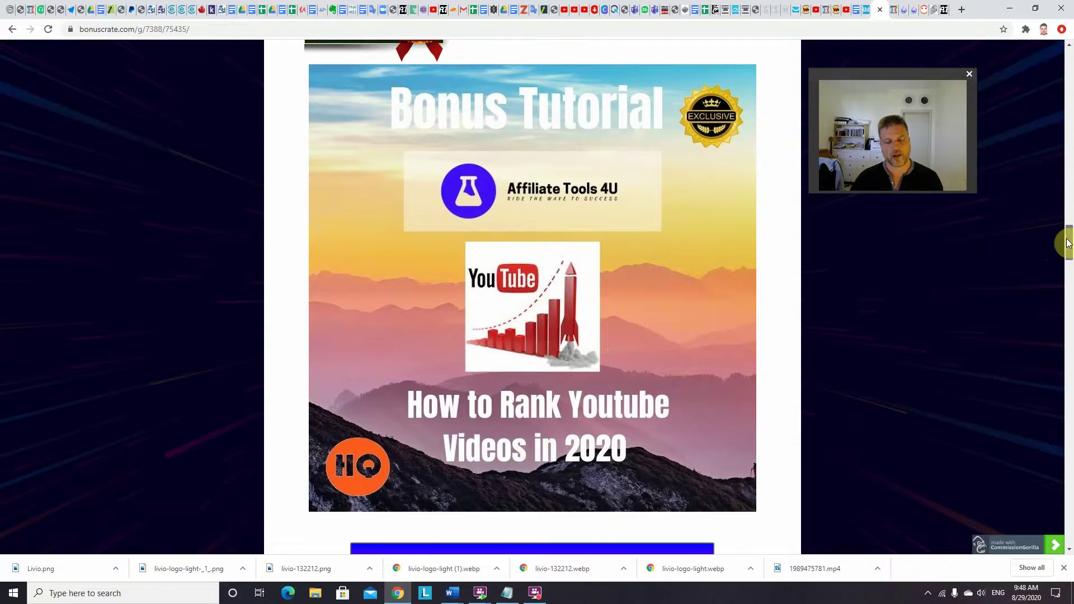
scroll(1068, 243, down, 1)
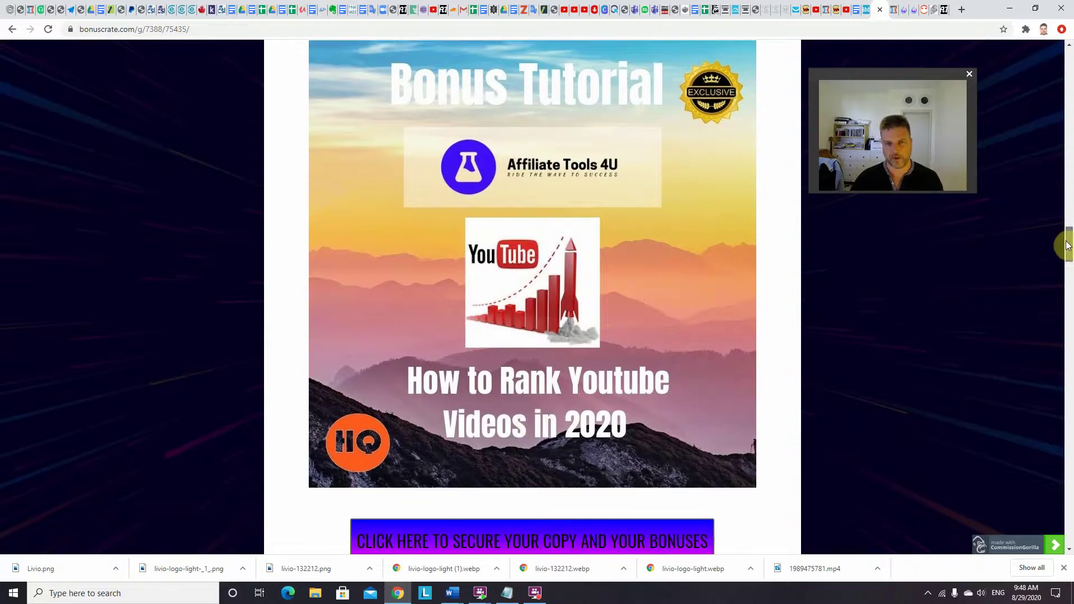
drag(1070, 232, 1067, 270)
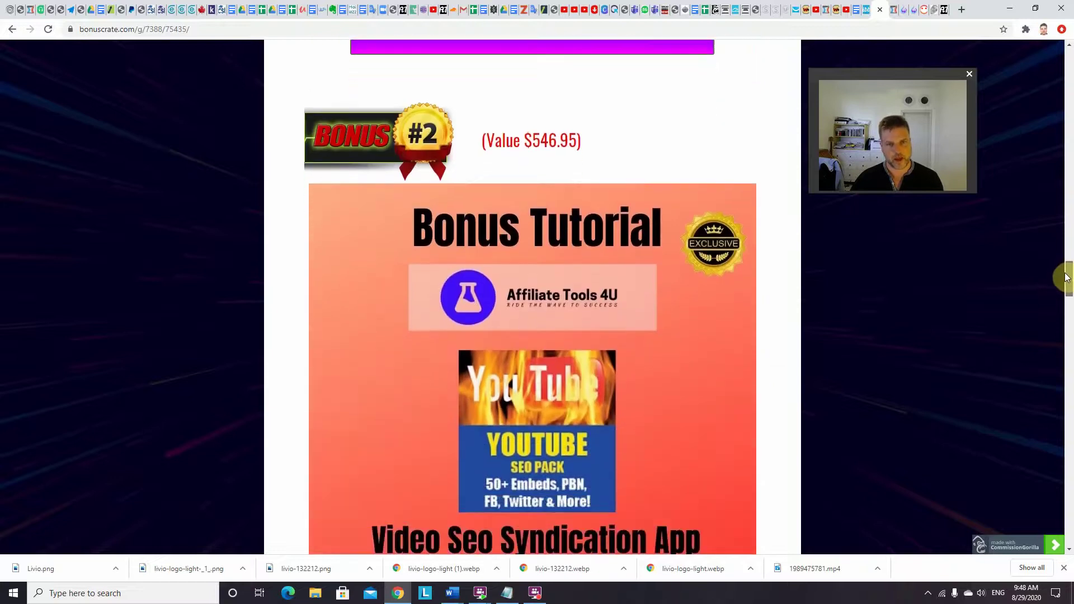
drag(1066, 271, 1067, 282)
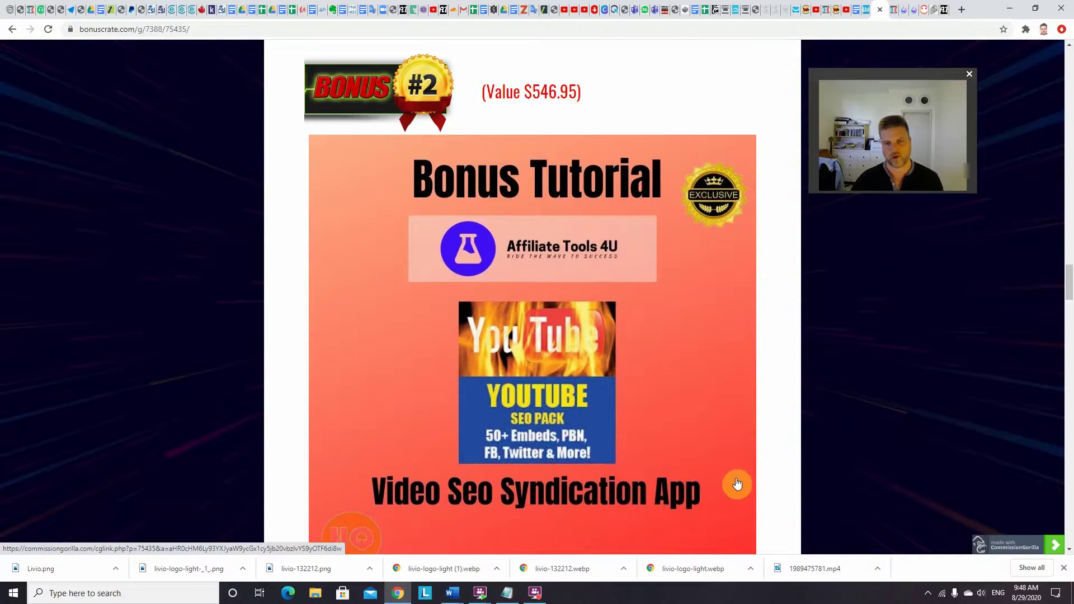
drag(1068, 281, 1069, 289)
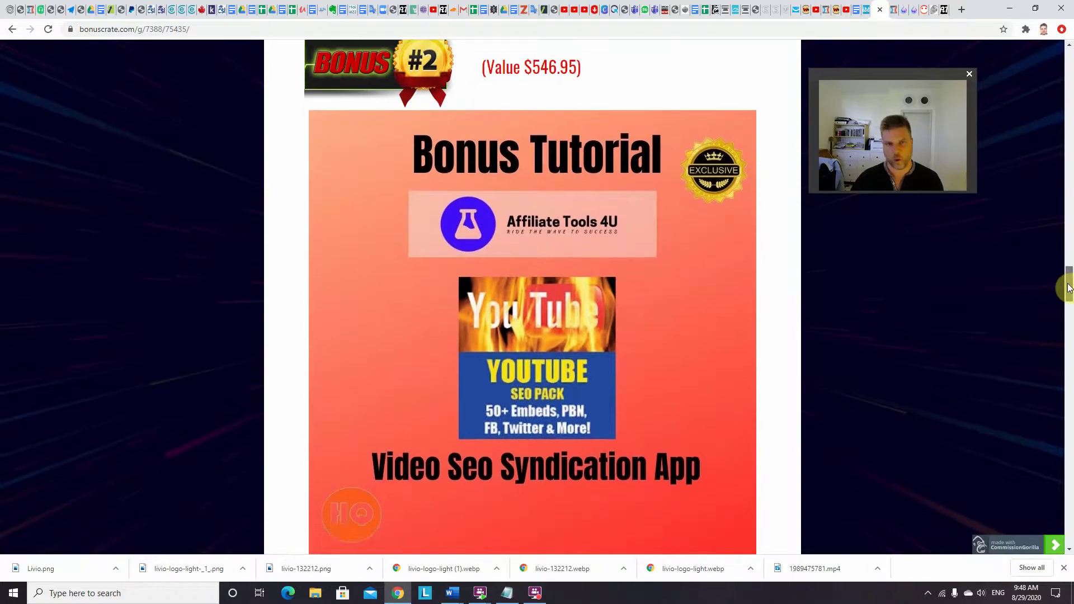
drag(1068, 288, 1064, 286)
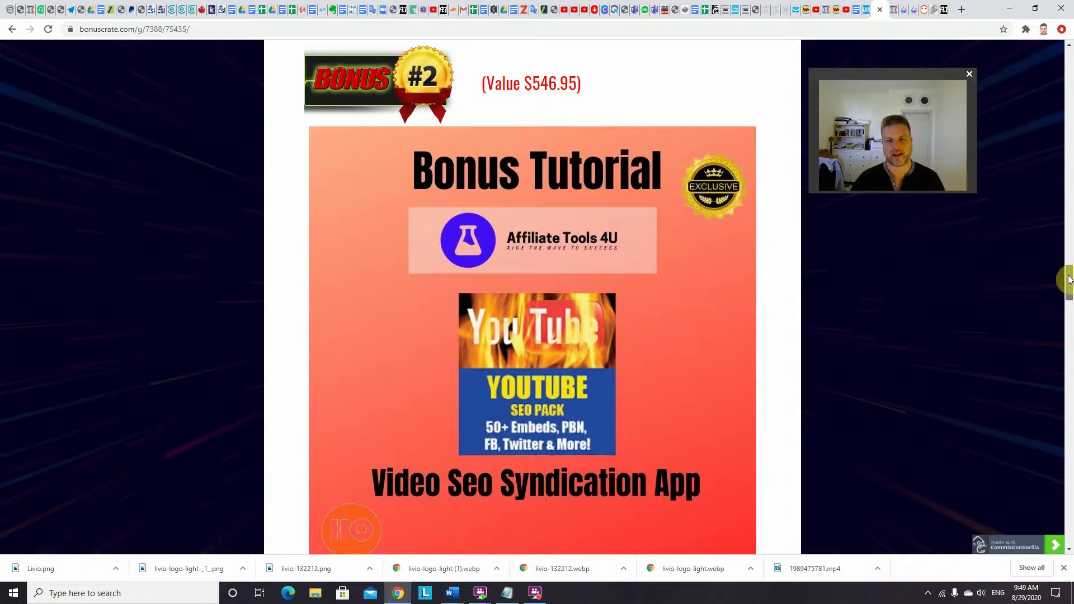
drag(1067, 279, 1066, 285)
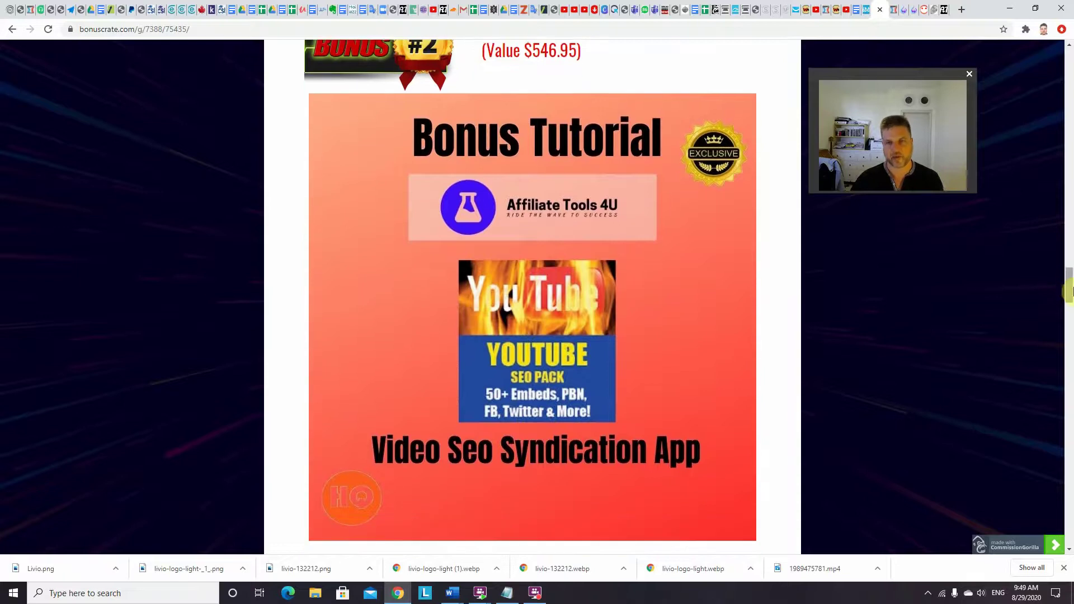
mouse_move(1066, 284)
mouse_down()
mouse_move(1070, 294)
mouse_move(1069, 281)
mouse_up()
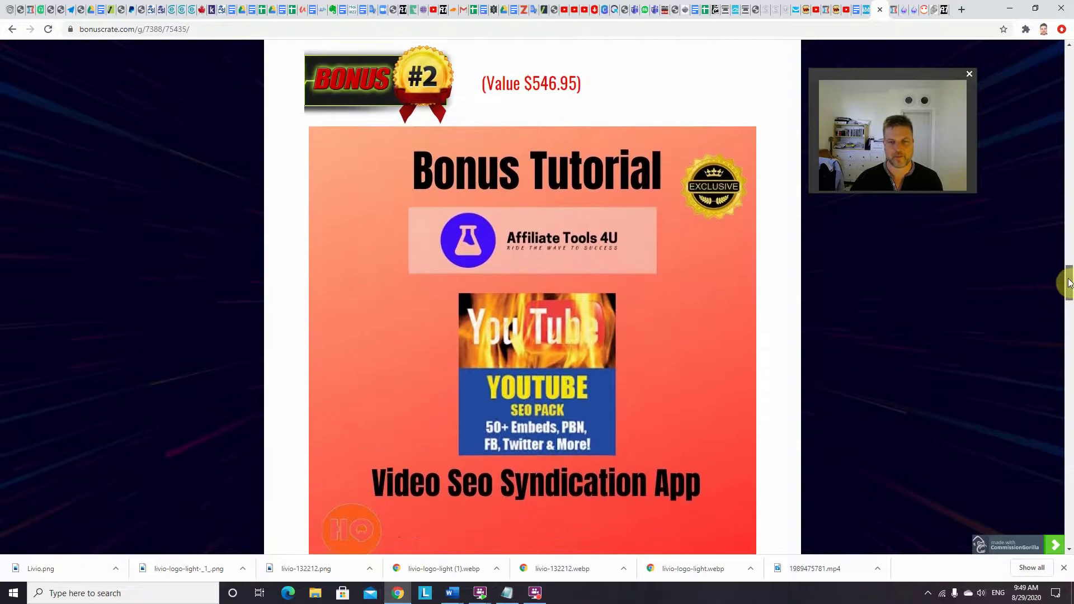
drag(1070, 280, 1068, 285)
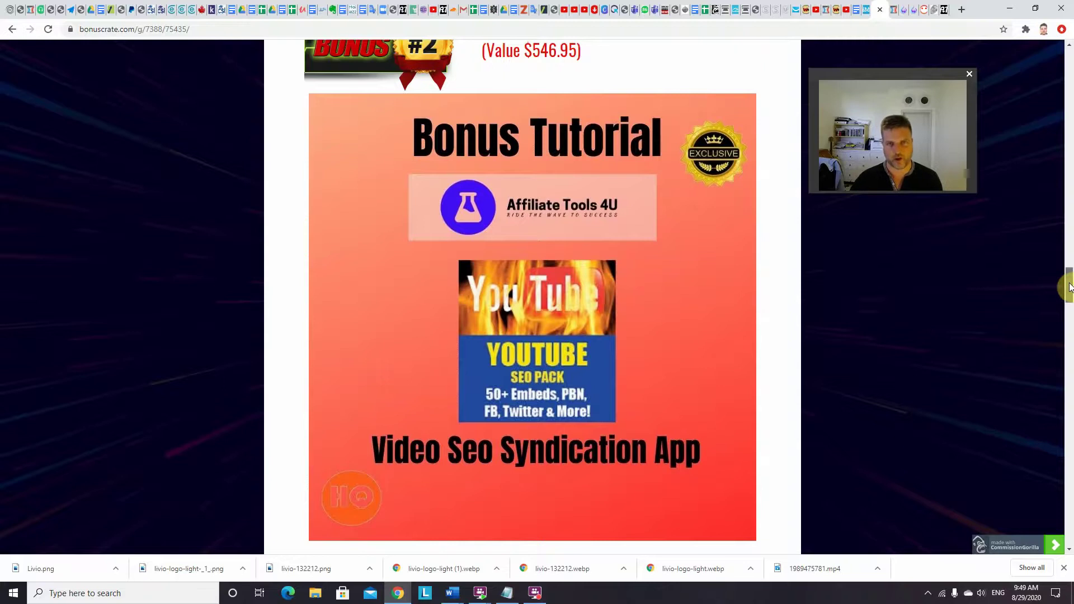
drag(1069, 288, 1068, 329)
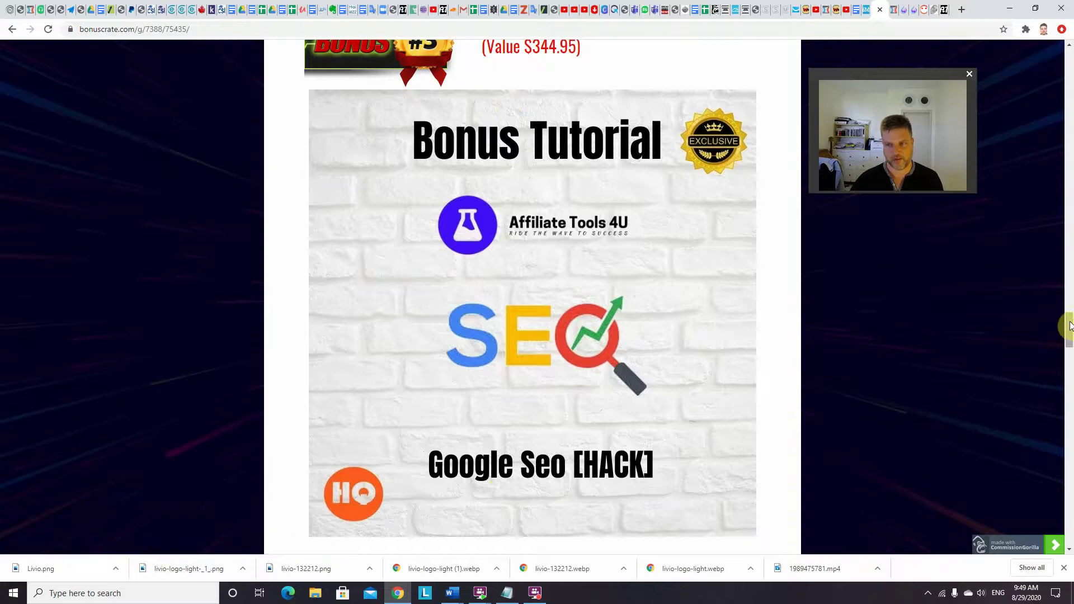
drag(1068, 326, 1069, 373)
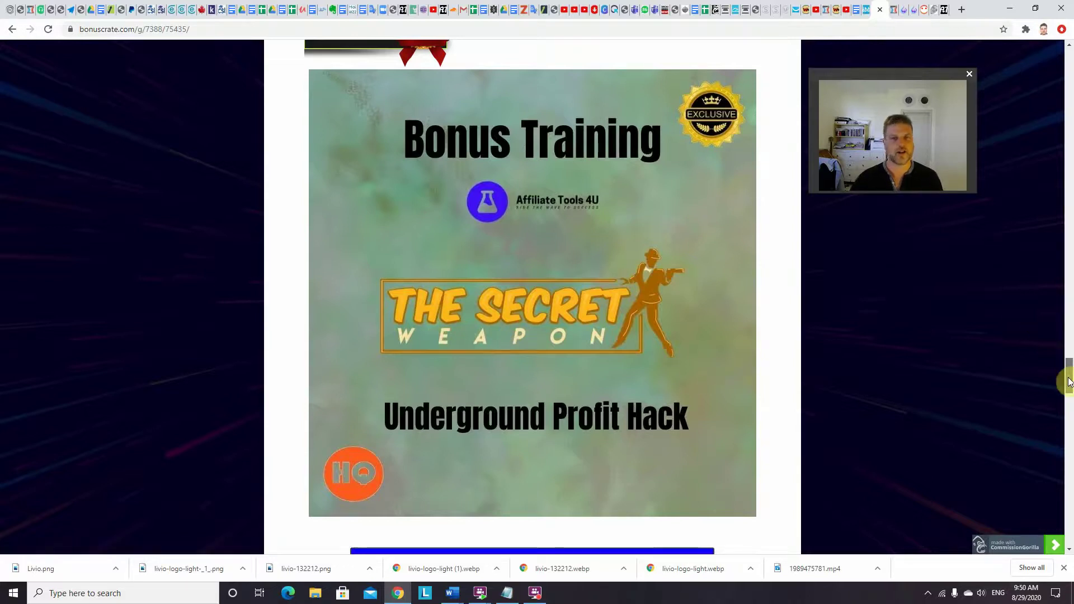
drag(1069, 382, 1069, 383)
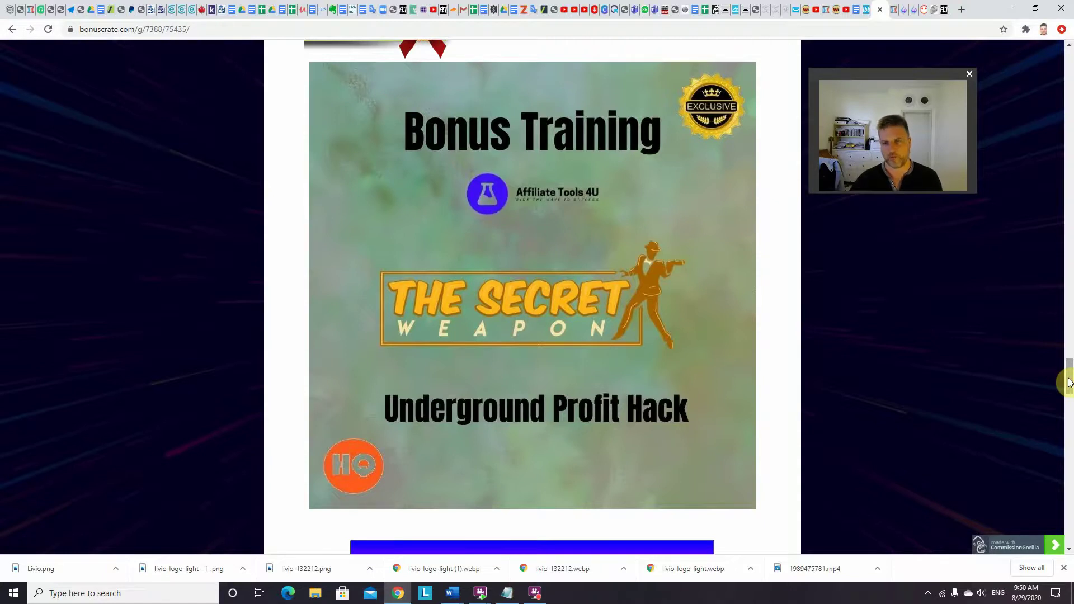
drag(1069, 383, 1068, 426)
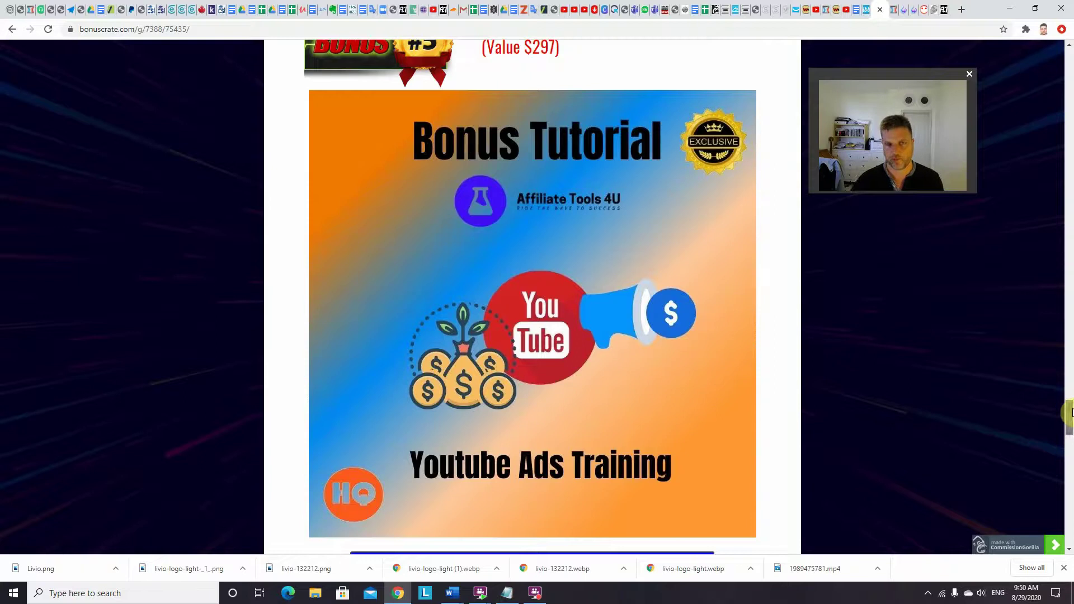
drag(1068, 414, 1069, 455)
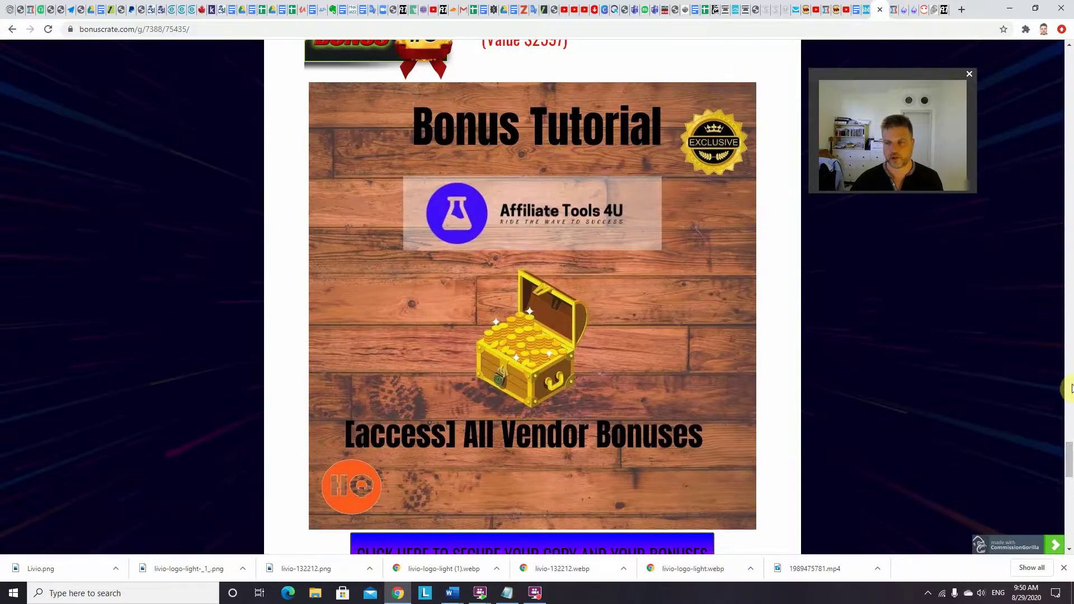
mouse_move(1069, 468)
mouse_down()
mouse_move(1068, 479)
mouse_move(1069, 261)
mouse_move(1062, 495)
mouse_up()
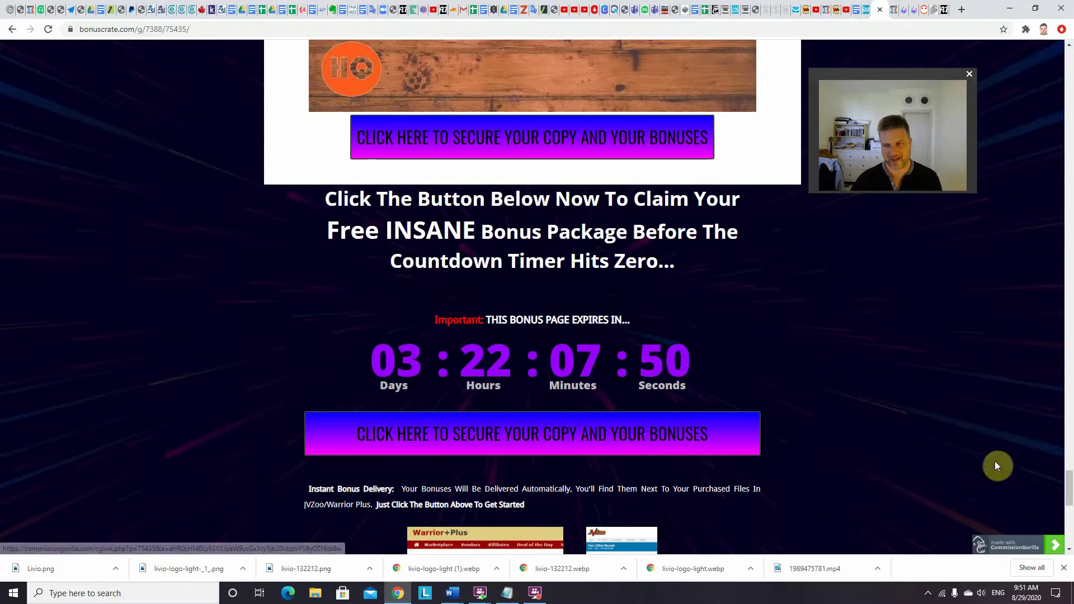
drag(1069, 495, 1064, 511)
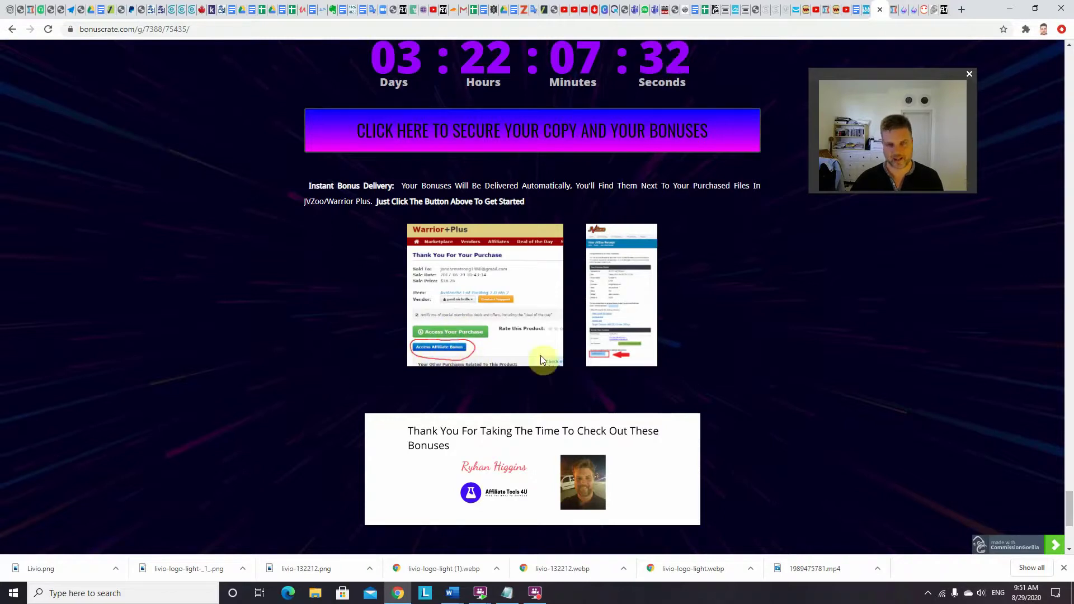
drag(1069, 505, 1068, 495)
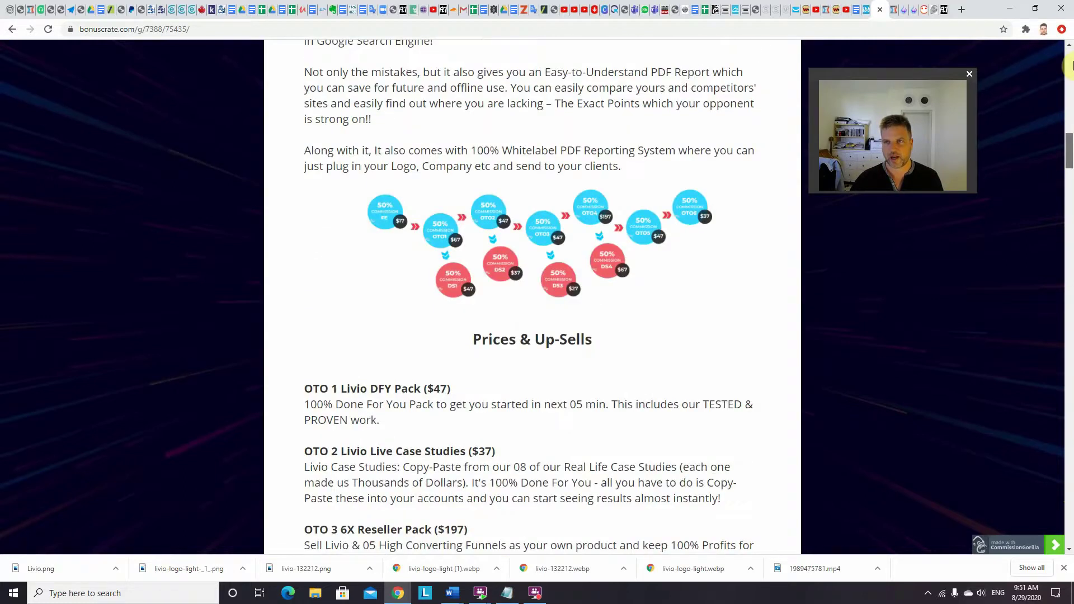
drag(1068, 495, 893, 15)
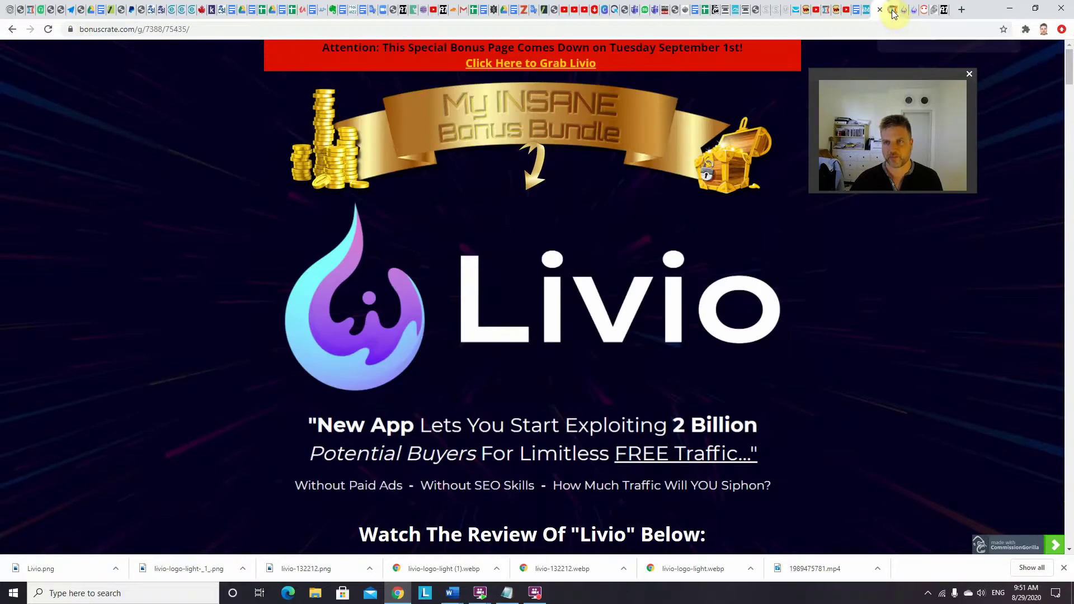
Step: Show the ClickFunnels Livio sales page and highlight "2 Billion" in its headline twice
click(893, 12)
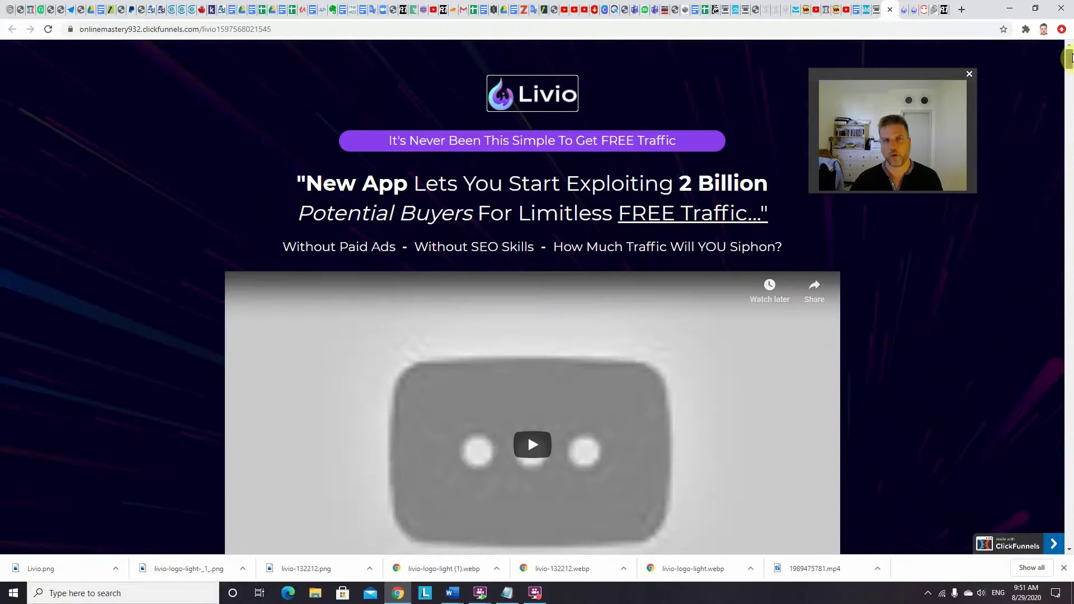
drag(901, 79, 950, 71)
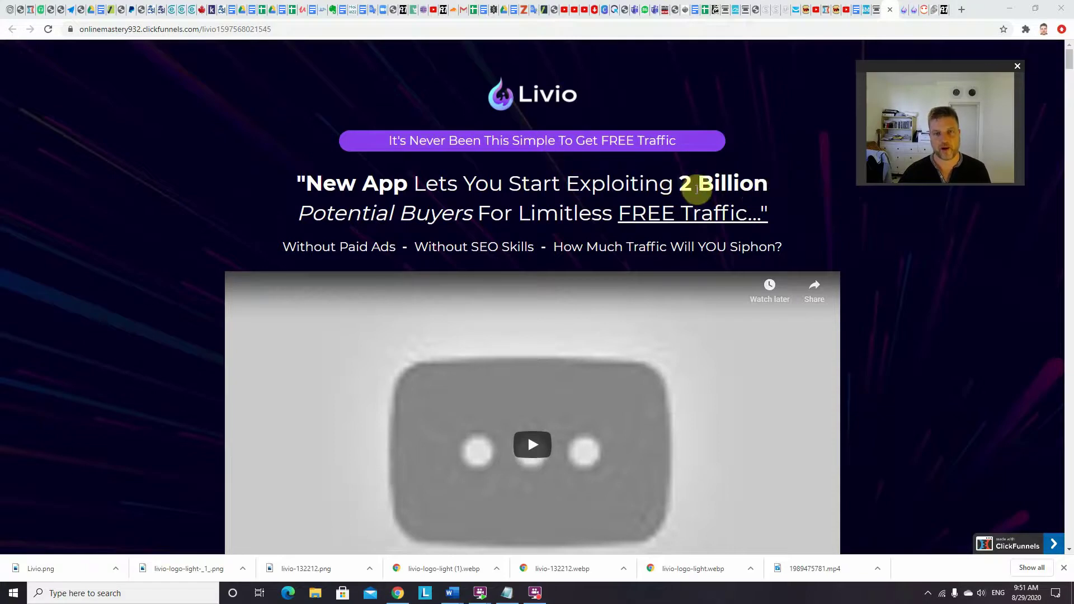
drag(678, 184, 772, 183)
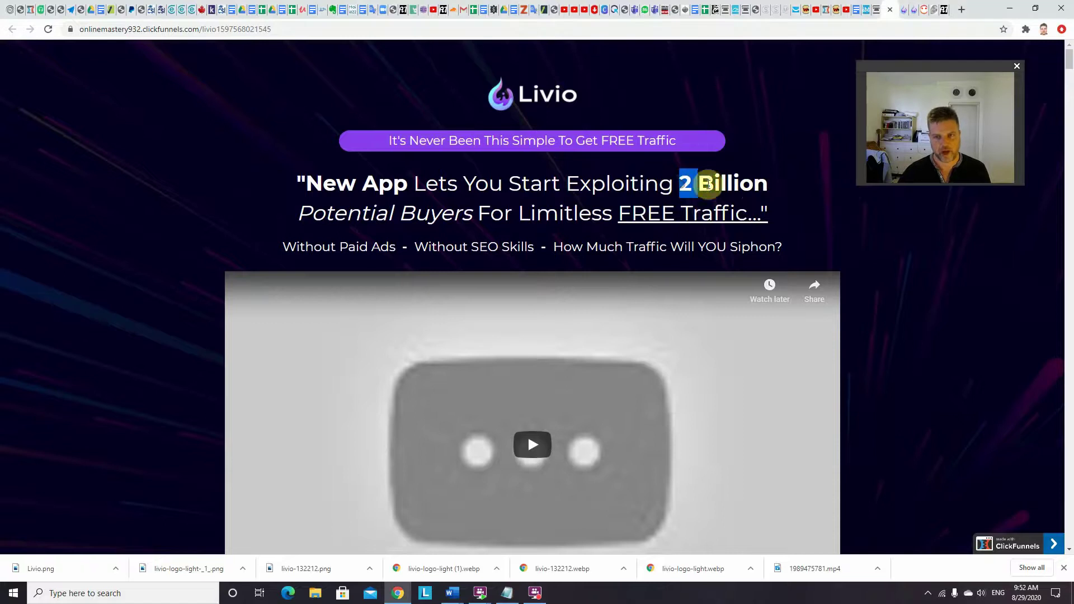
click(770, 184)
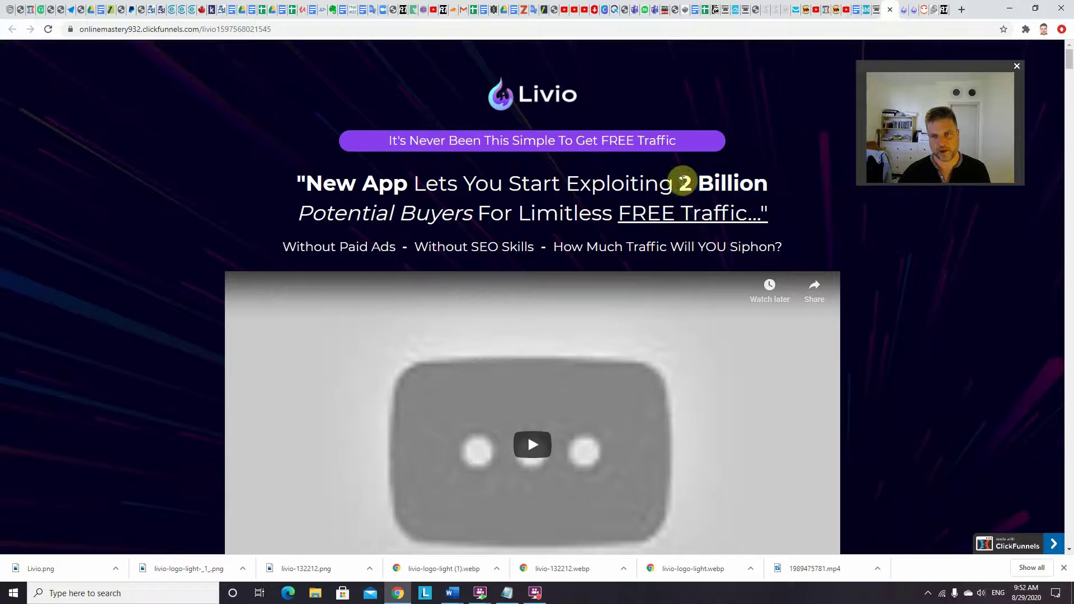
drag(680, 183, 770, 186)
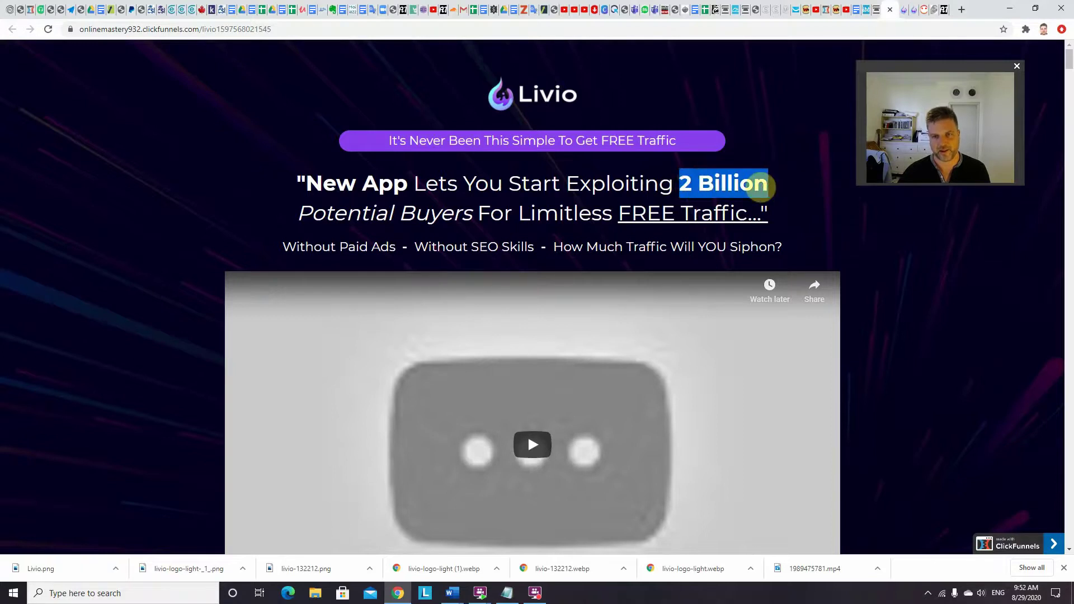
click(779, 192)
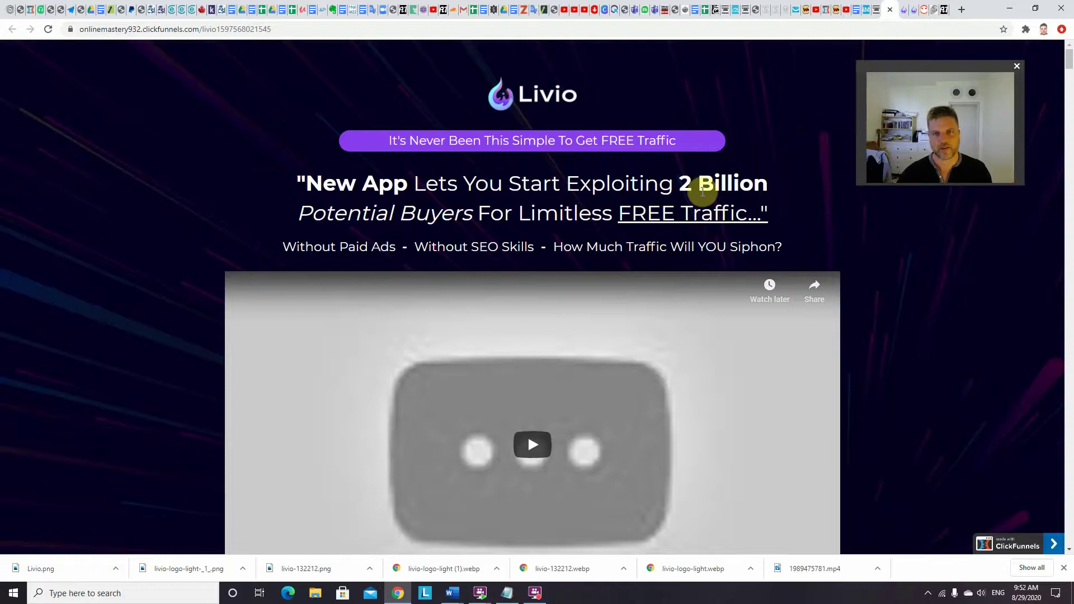
Step: Emphasise "2 Billion" in the headline twice more before moving down to the order section
drag(678, 185, 765, 188)
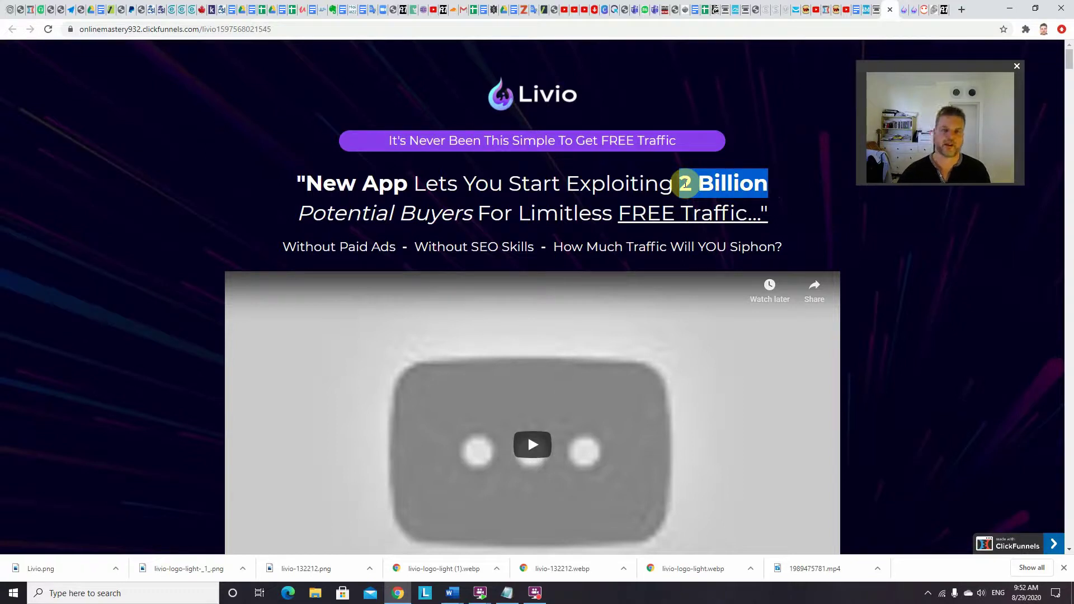
click(683, 181)
drag(685, 182, 770, 183)
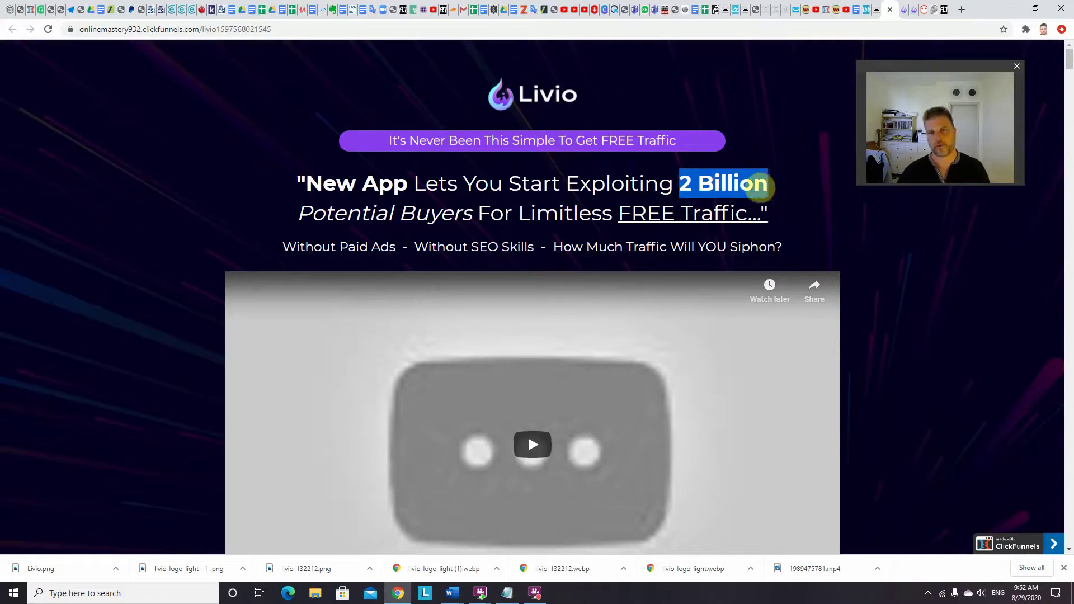
click(696, 191)
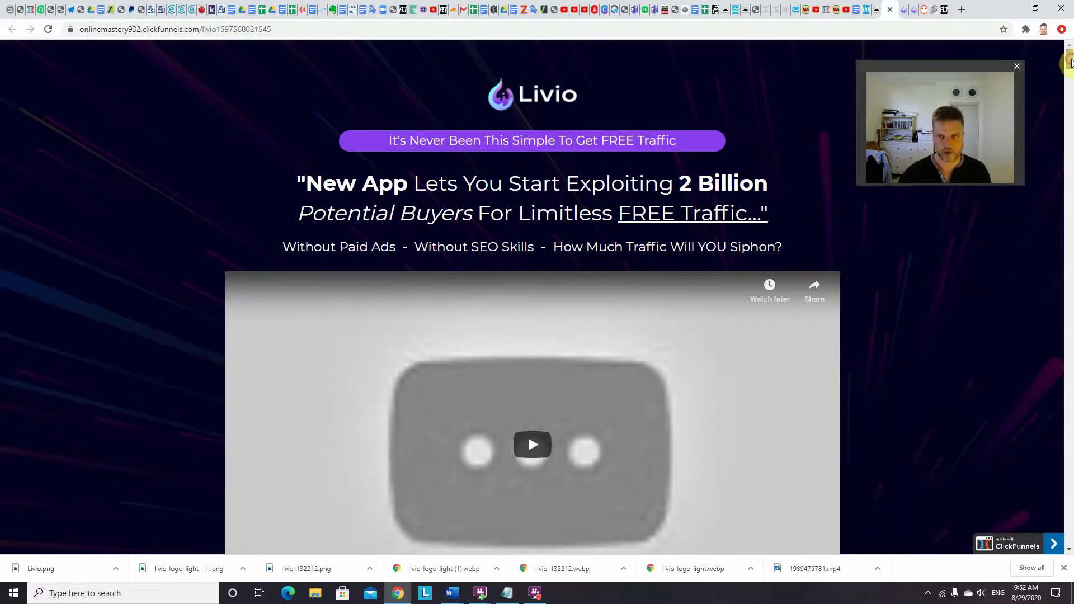
drag(1070, 62, 1069, 66)
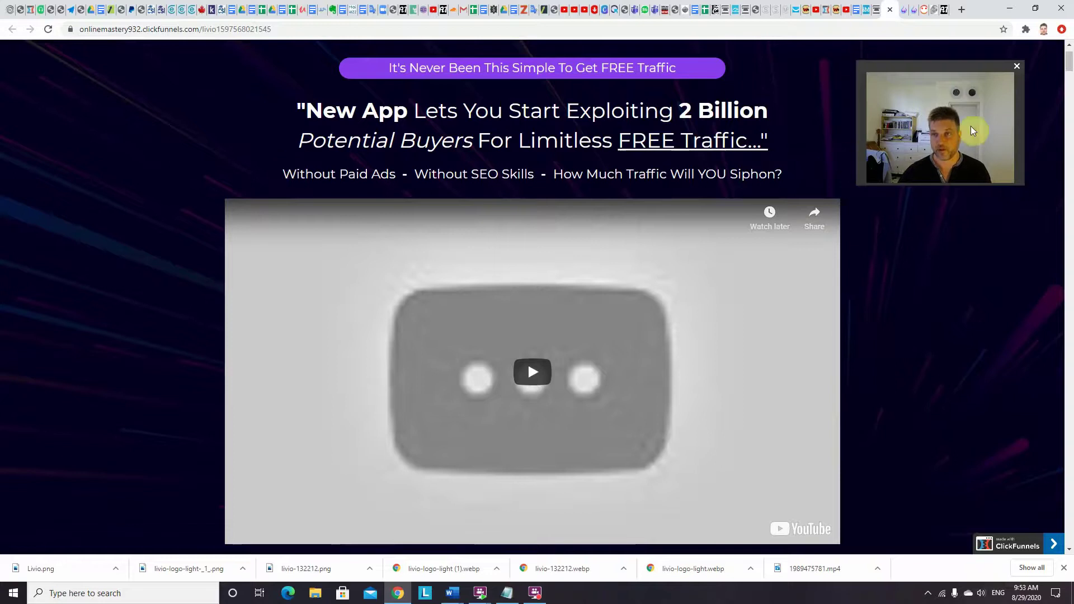
drag(1070, 72, 1069, 58)
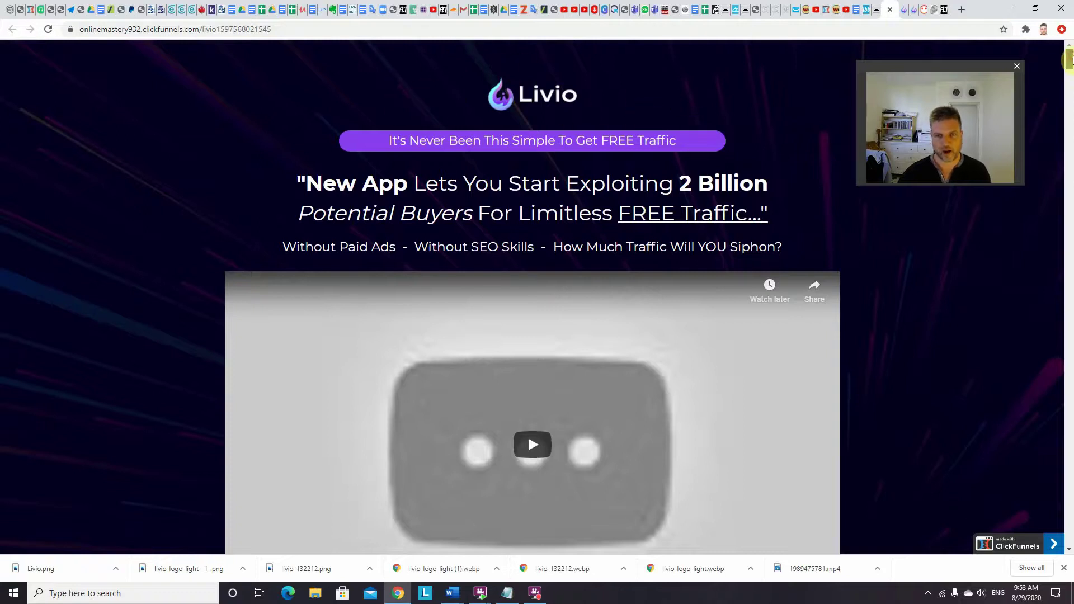
drag(1070, 57, 1071, 57)
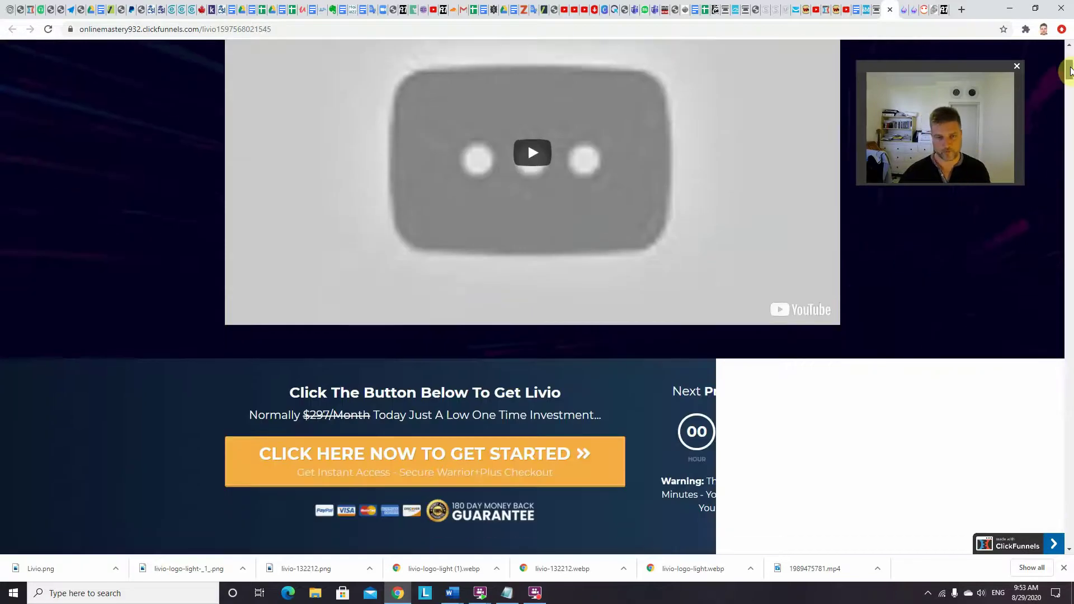
mouse_move(1071, 73)
mouse_down()
mouse_move(1069, 188)
mouse_move(1020, 38)
mouse_up()
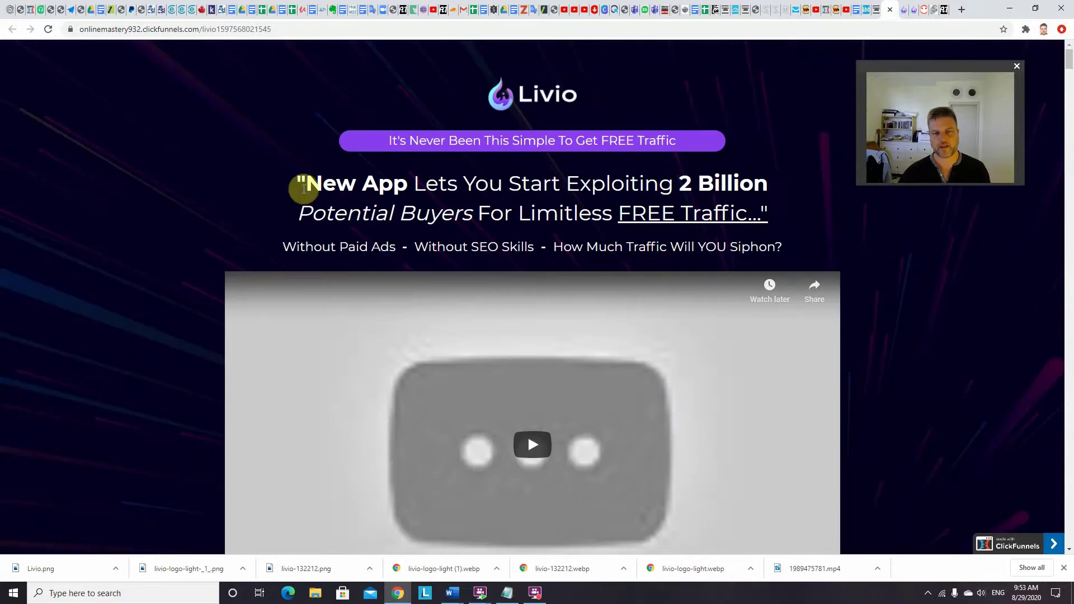
Step: Highlight the Livio sales page headline, then move over to the Affiliate Tools 4U site
mouse_move(300, 178)
mouse_down()
mouse_move(384, 205)
mouse_move(783, 231)
mouse_up()
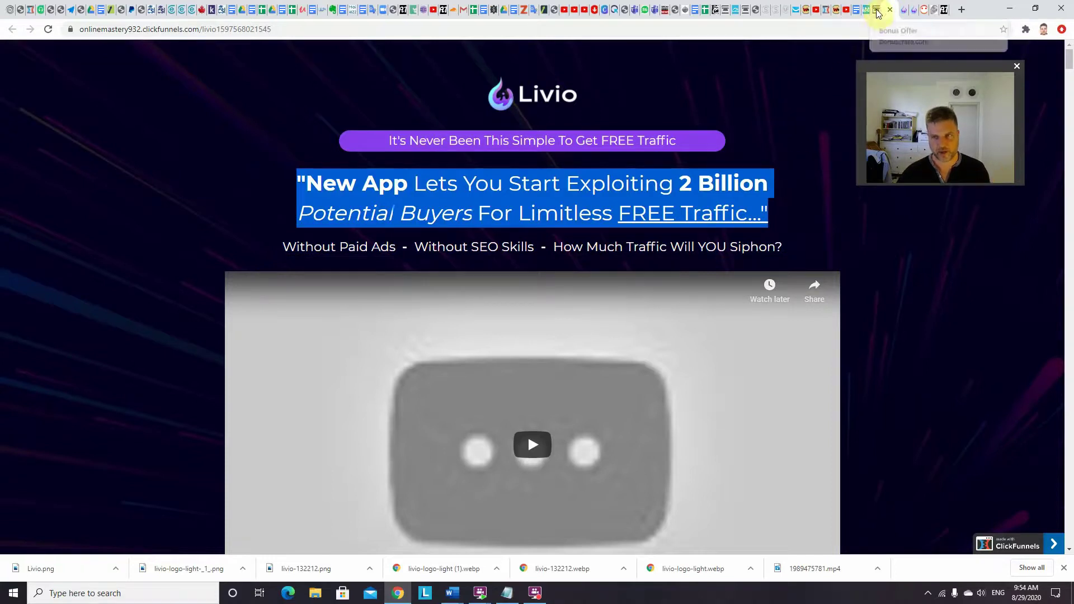
click(943, 10)
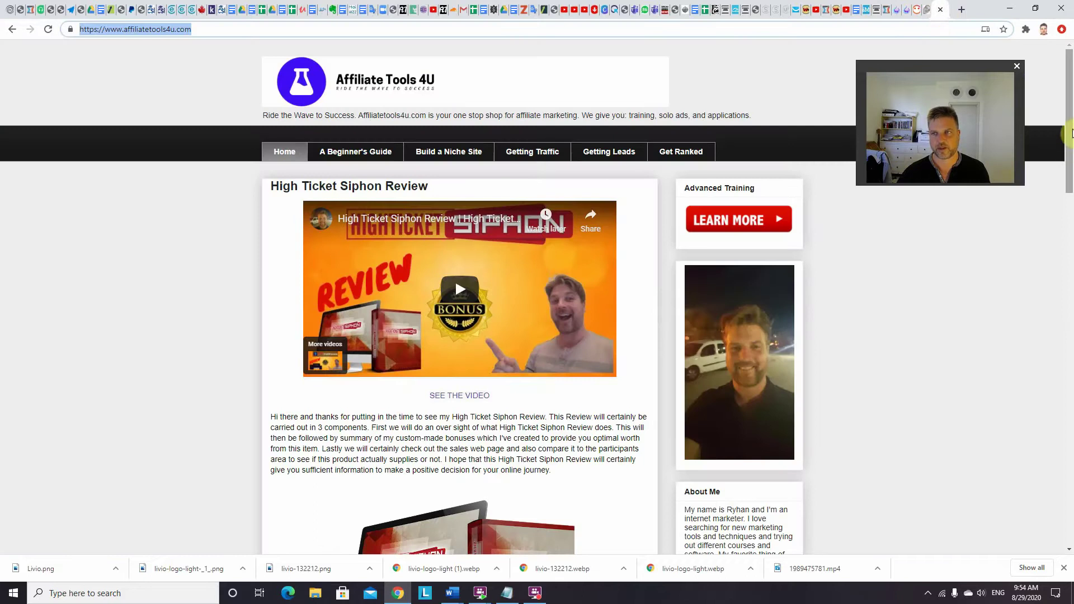
Step: Copy the Affiliate Tools 4U web address from the address bar
click(1070, 145)
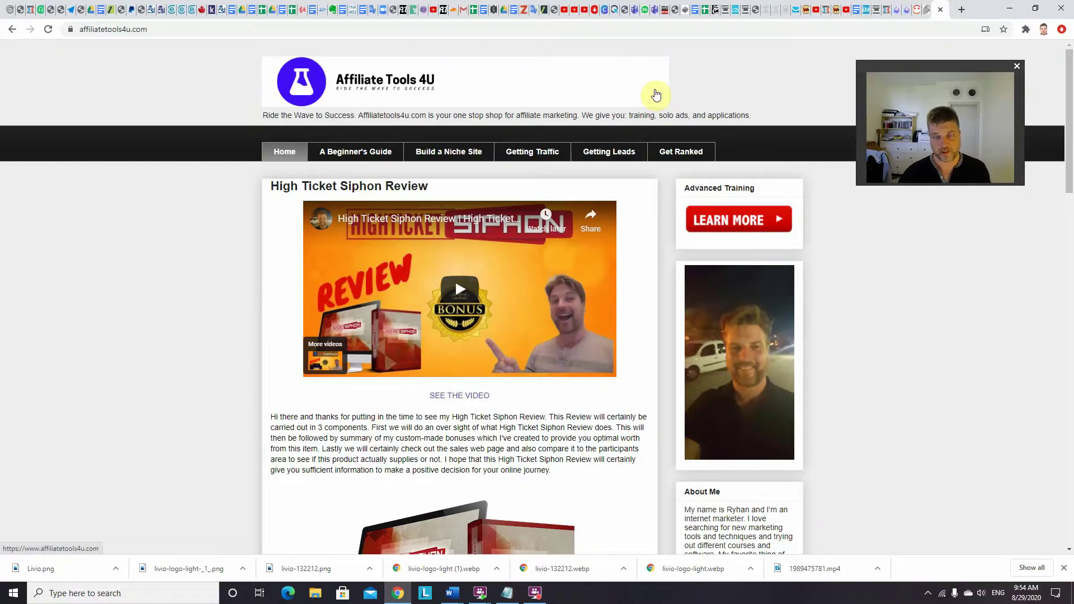
click(221, 29)
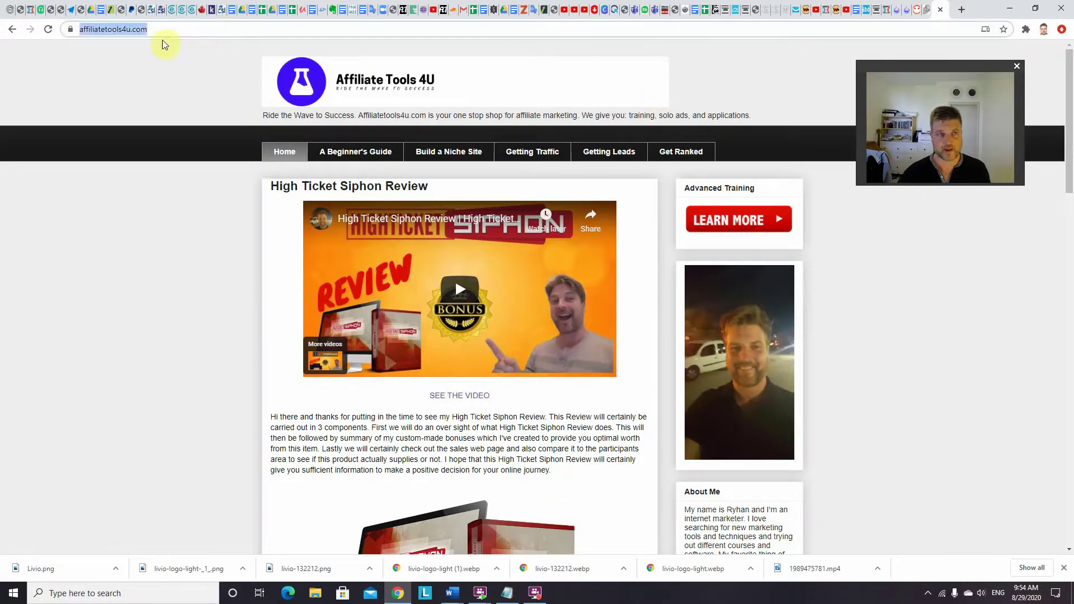
right_click(122, 28)
click(161, 106)
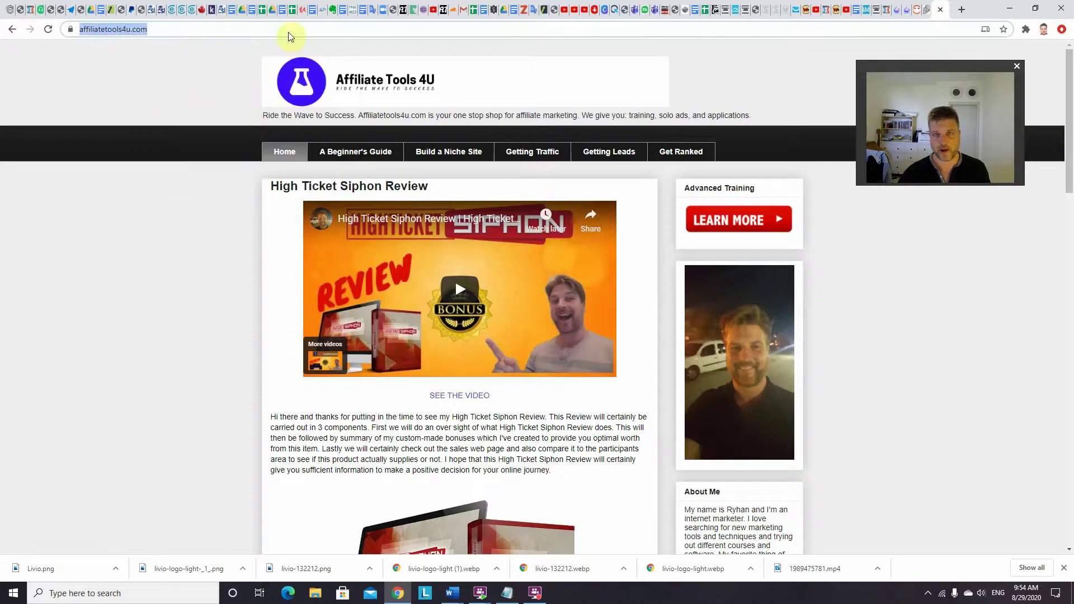
Step: Paste affiliatetools4u.com into Livio's address field and run the SEO review, scoring 57
click(897, 10)
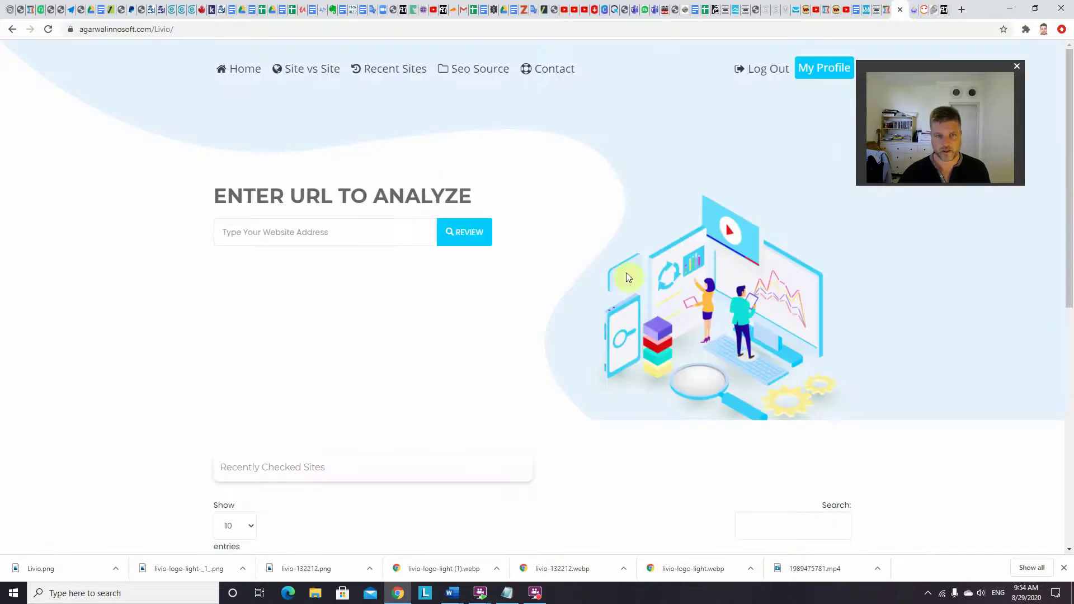
click(274, 236)
right_click(275, 236)
click(310, 320)
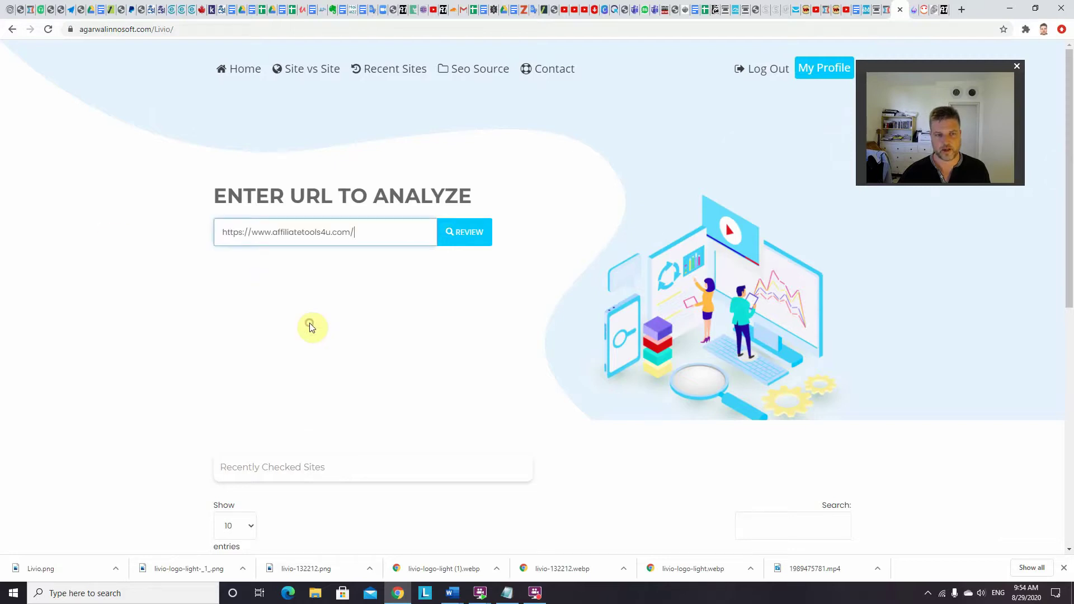
click(477, 235)
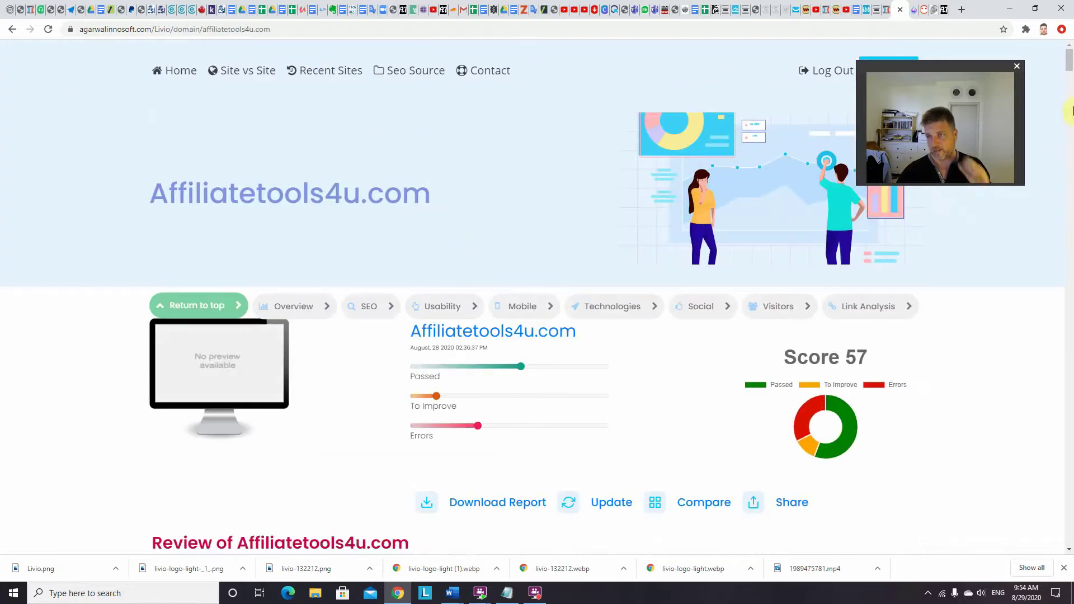
drag(1069, 57, 1070, 63)
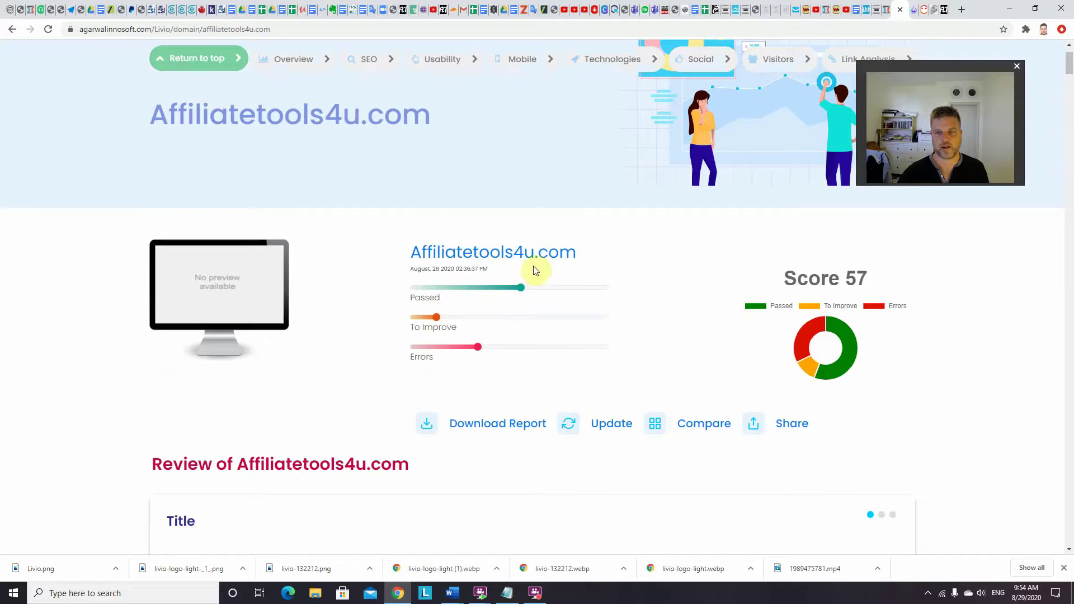
click(827, 13)
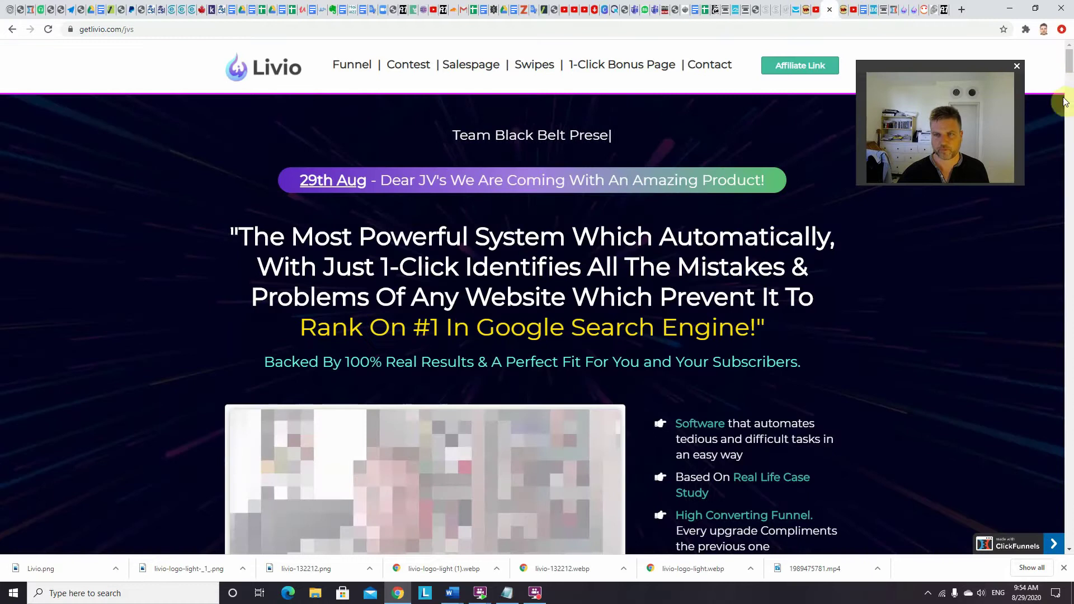
drag(1069, 67, 1067, 146)
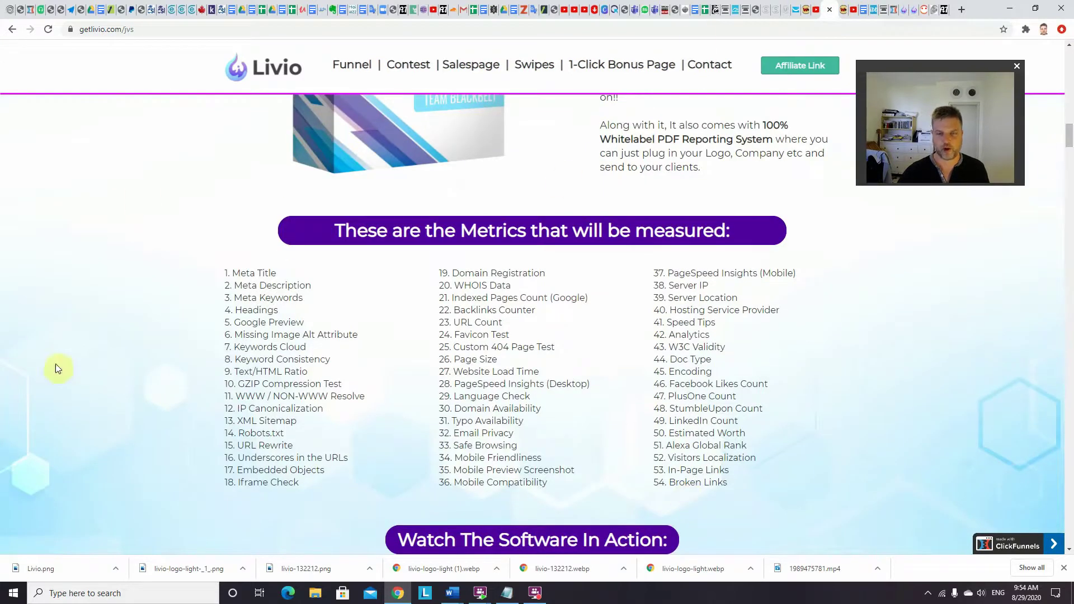
click(906, 10)
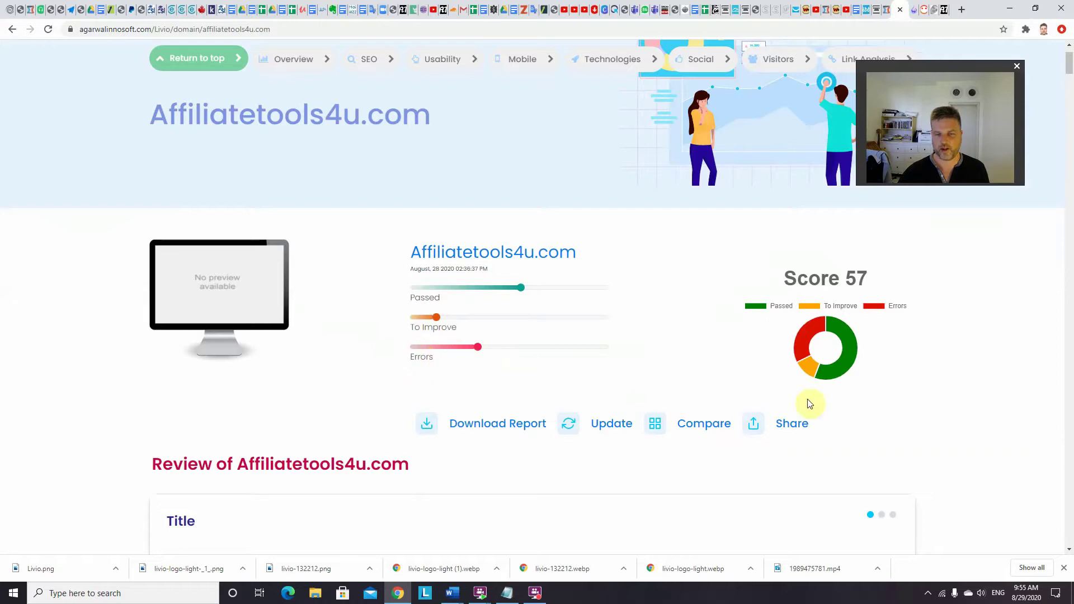
scroll(1067, 65, down, 2)
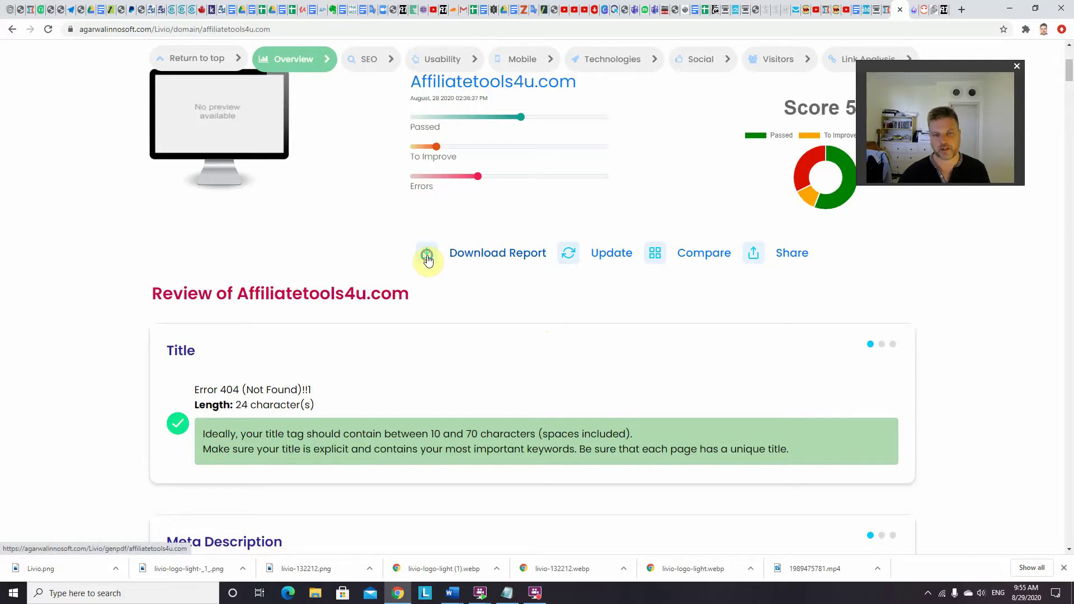
right_click(428, 255)
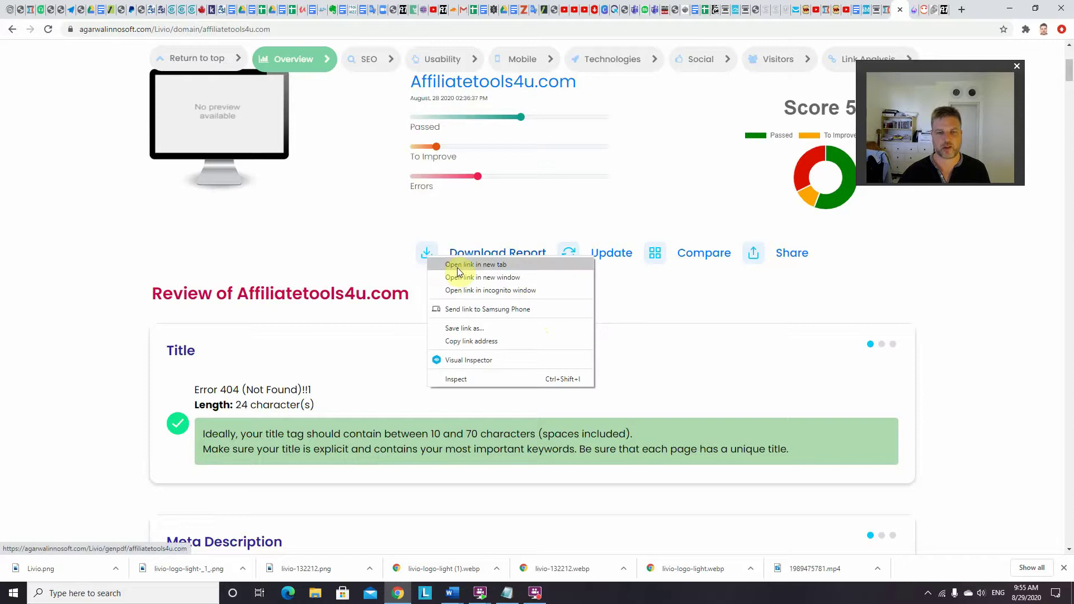
click(537, 234)
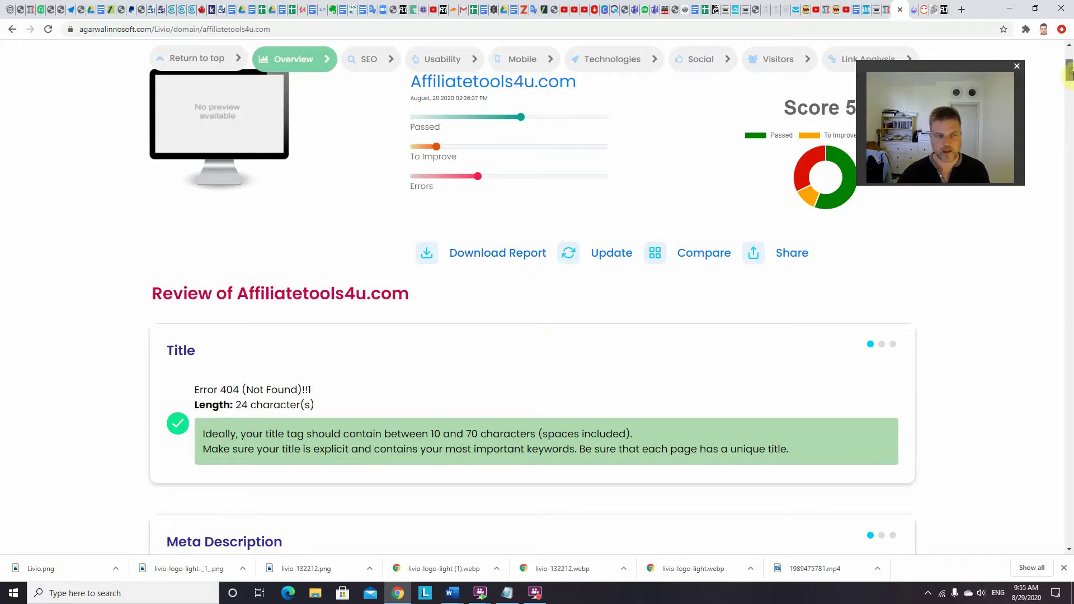
drag(1068, 74, 1069, 82)
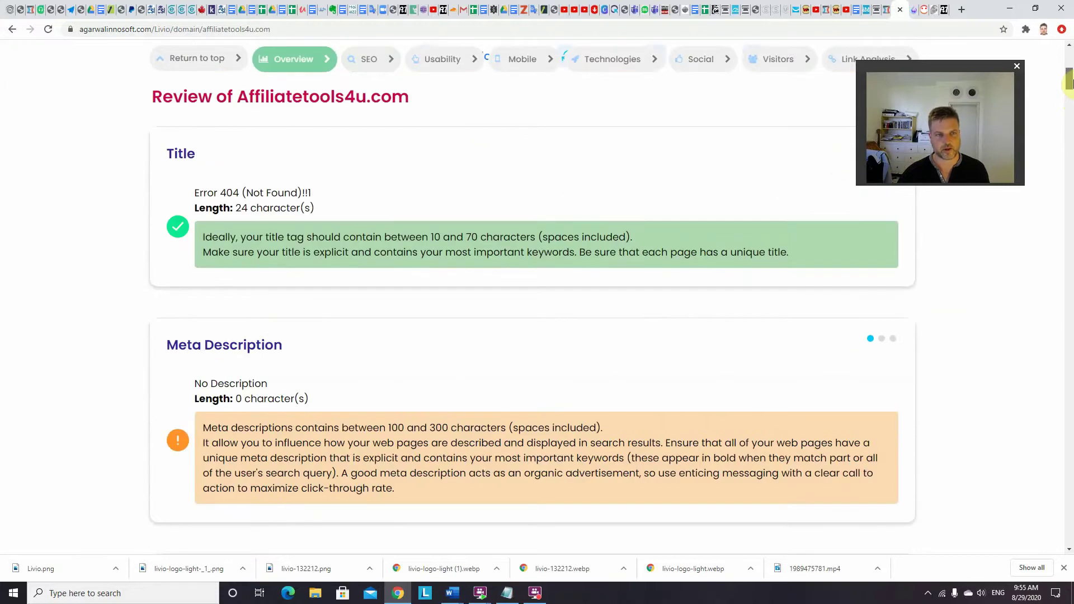
drag(1069, 81, 1070, 102)
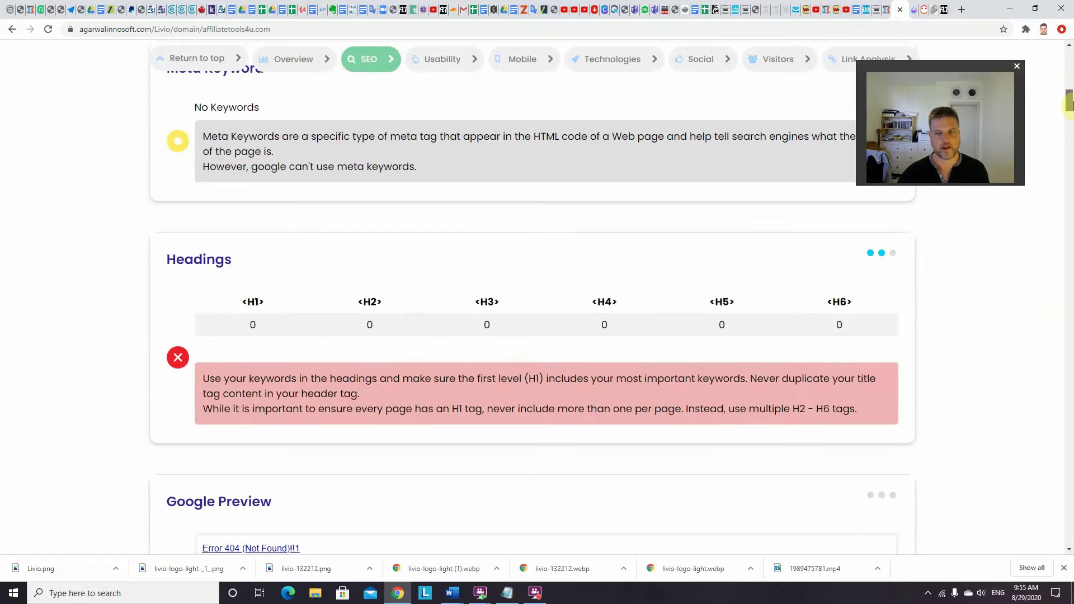
drag(1068, 103, 1069, 123)
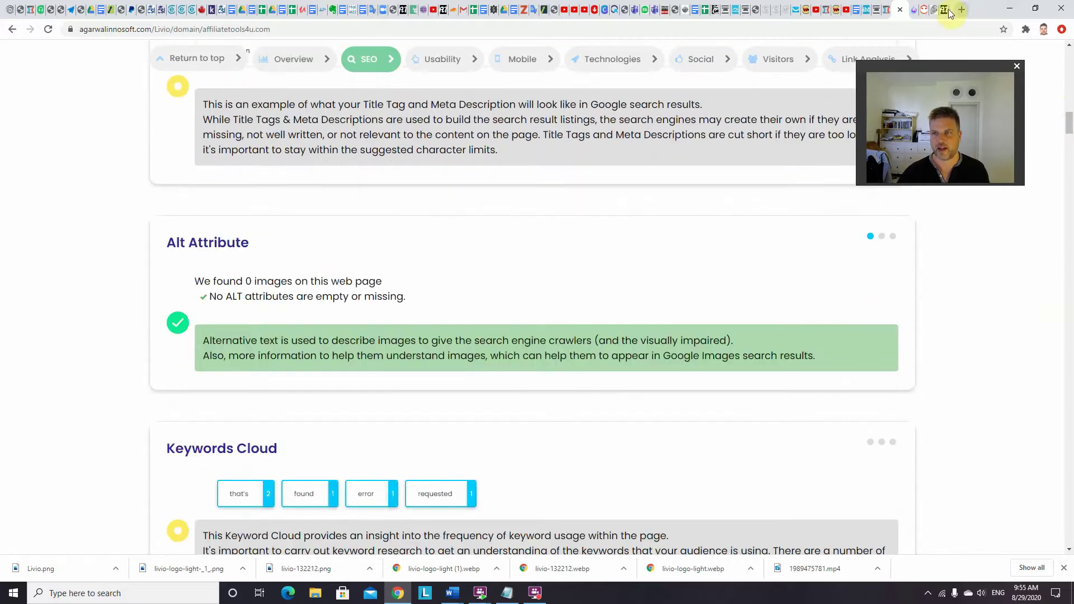
click(963, 7)
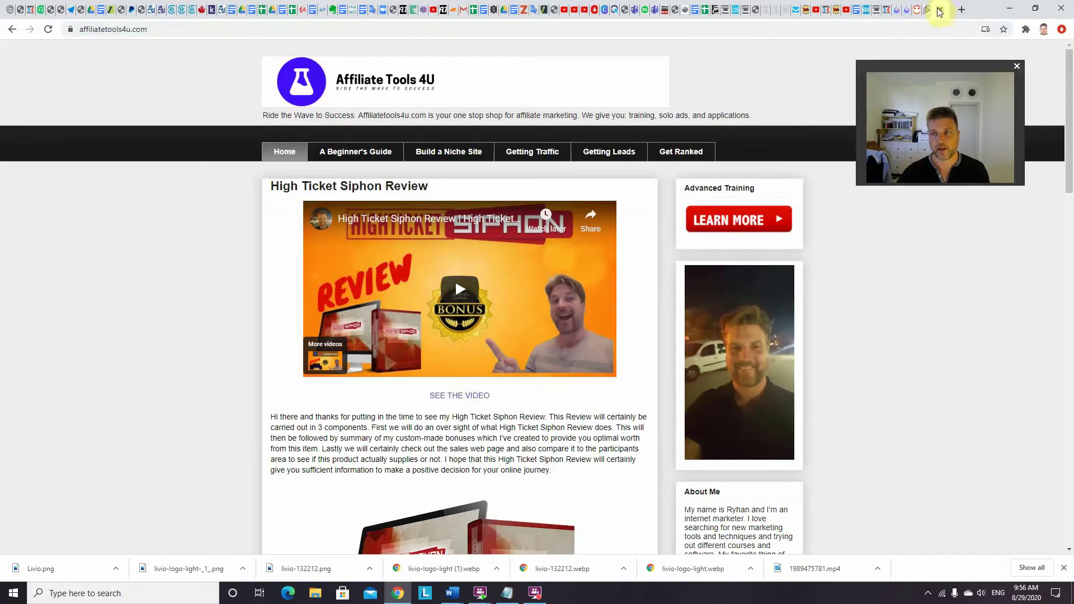
click(889, 9)
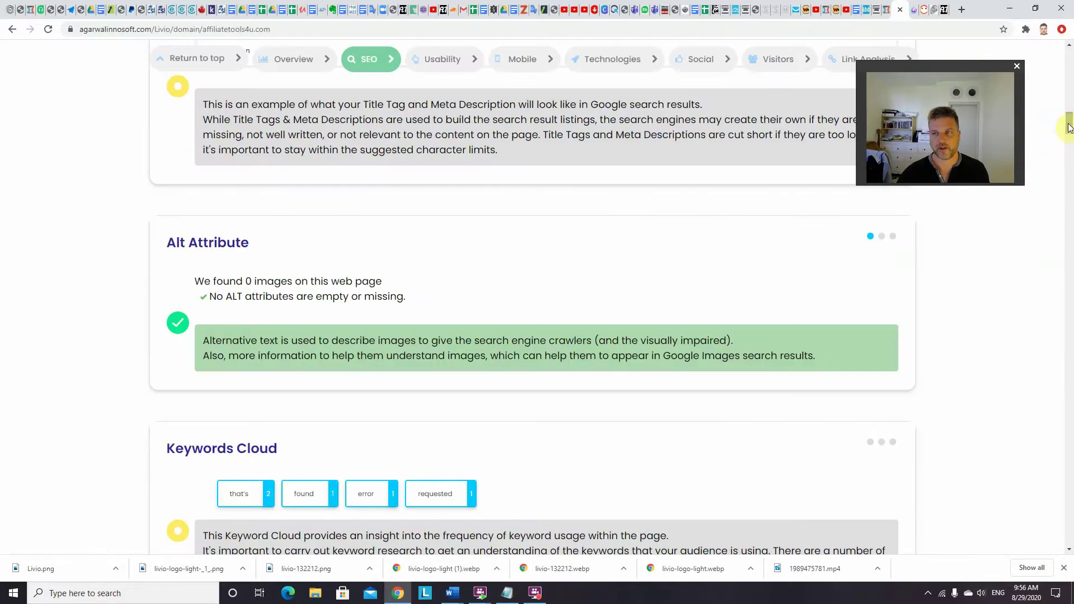
drag(1069, 123, 1071, 151)
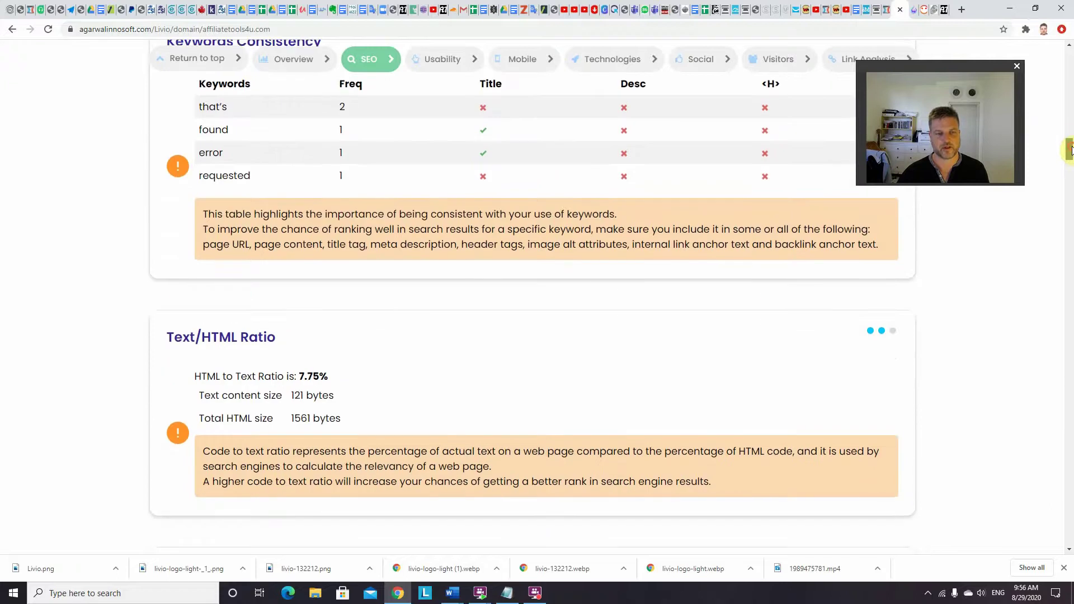
drag(1071, 148, 1071, 165)
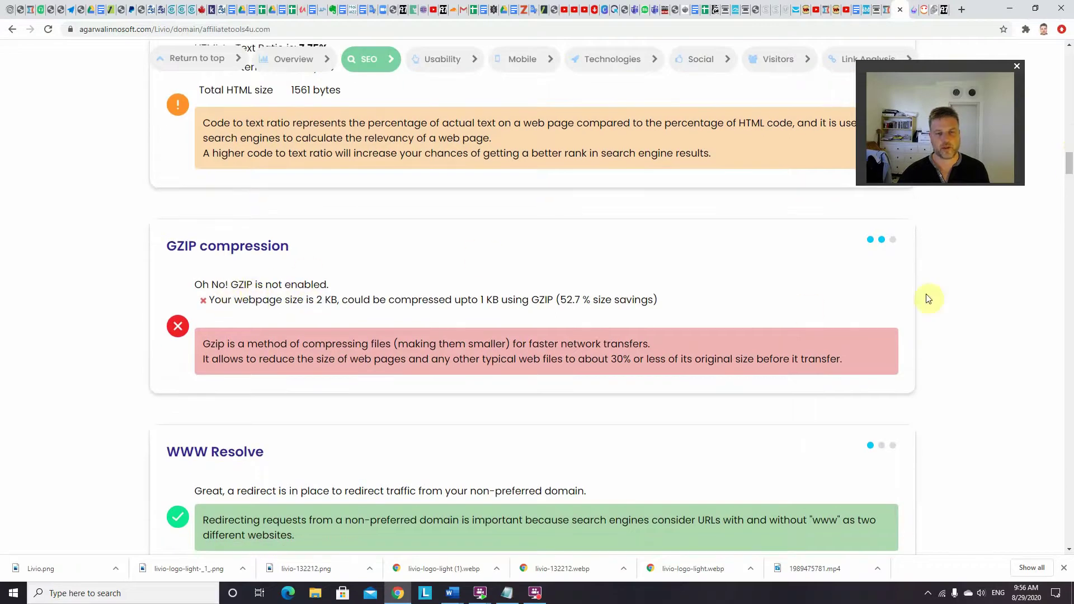
drag(1070, 163, 1069, 176)
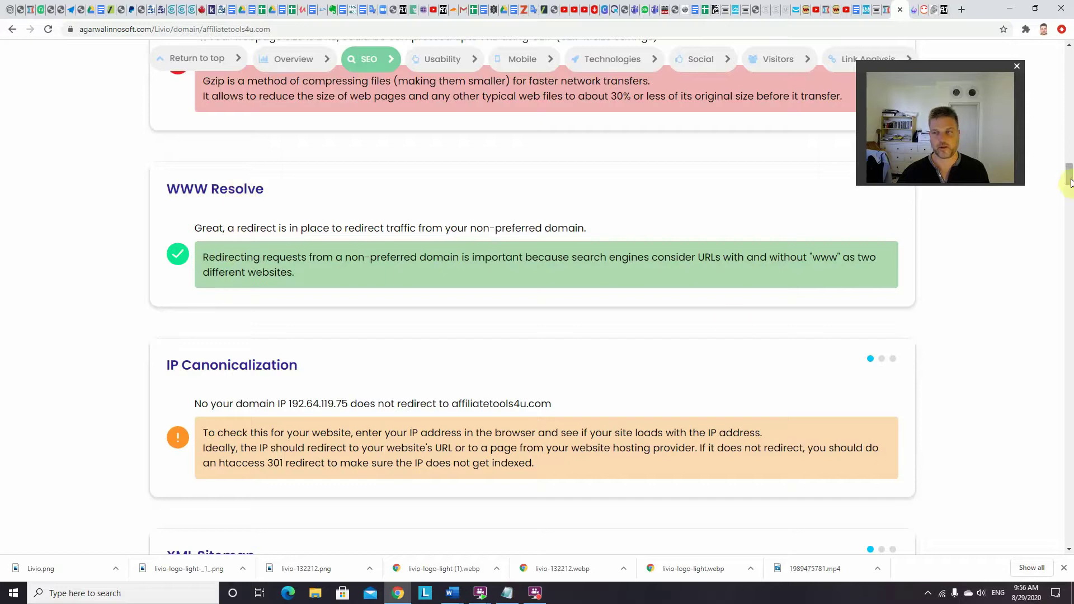
drag(1069, 180, 1069, 188)
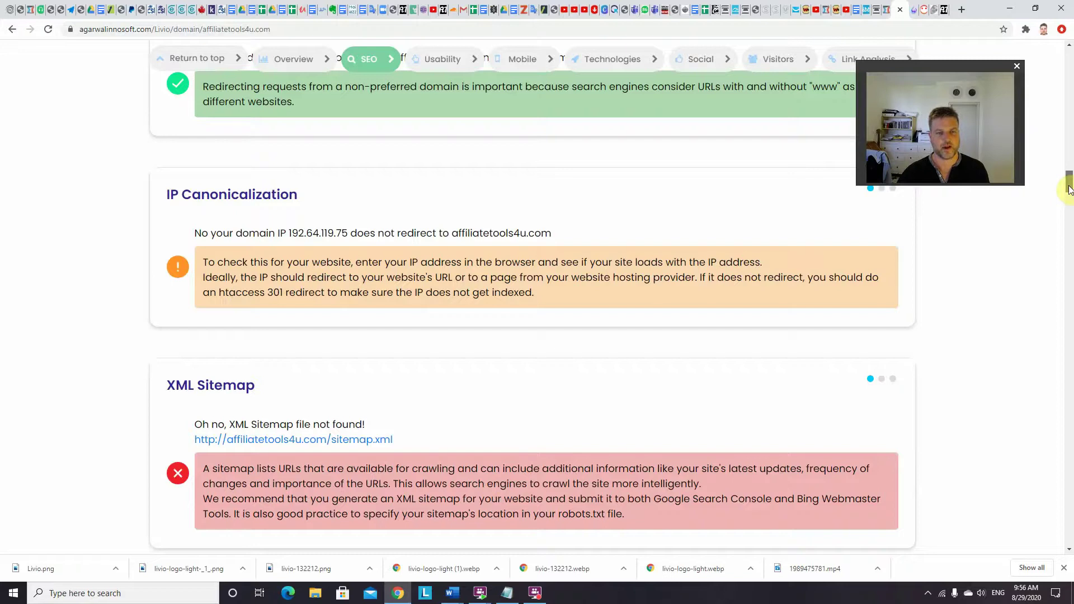
scroll(1070, 190, down, 1)
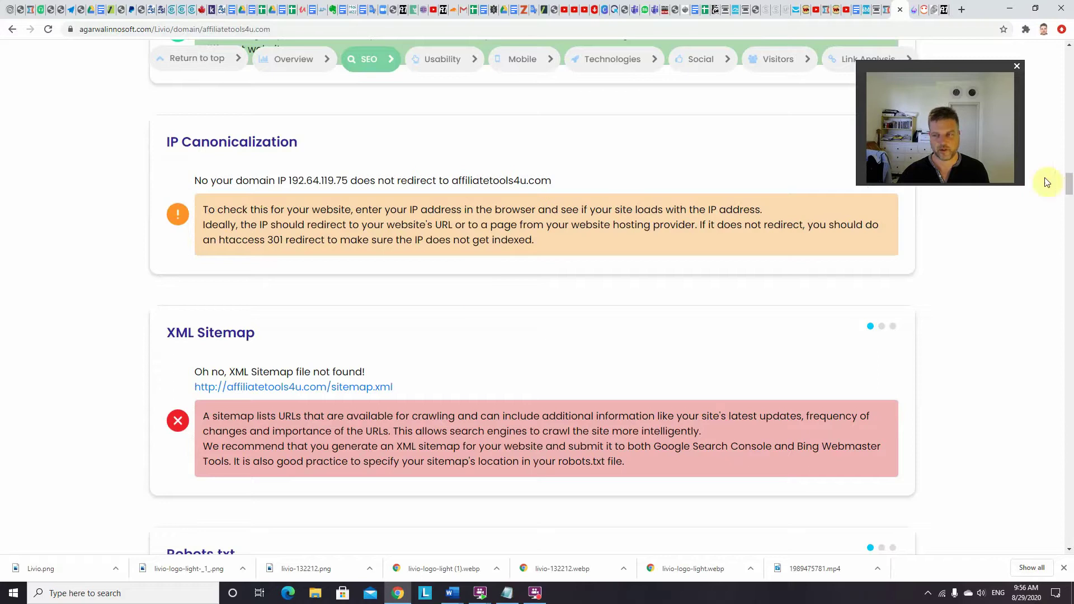
drag(1069, 183, 1068, 370)
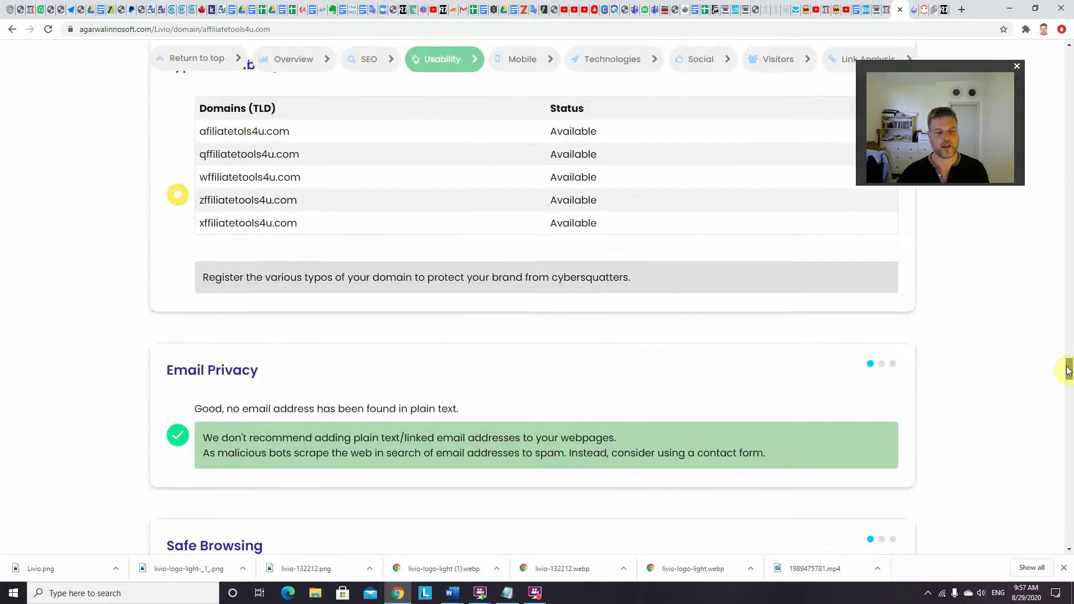
drag(1068, 370, 1068, 374)
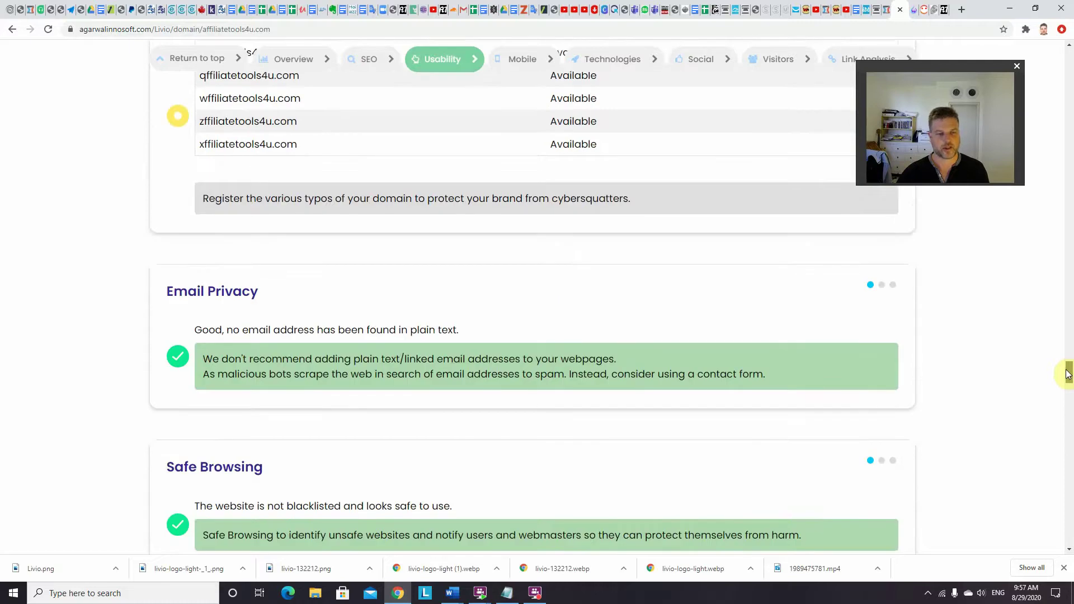
drag(1068, 374, 1068, 409)
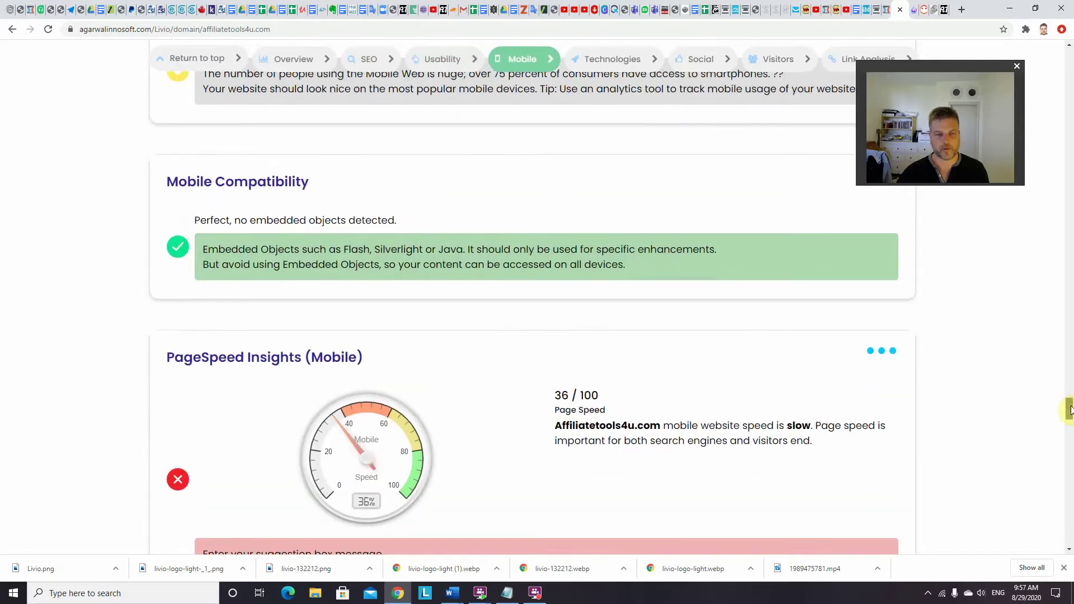
mouse_move(1071, 410)
mouse_down()
mouse_move(1070, 430)
mouse_move(1069, 412)
mouse_up()
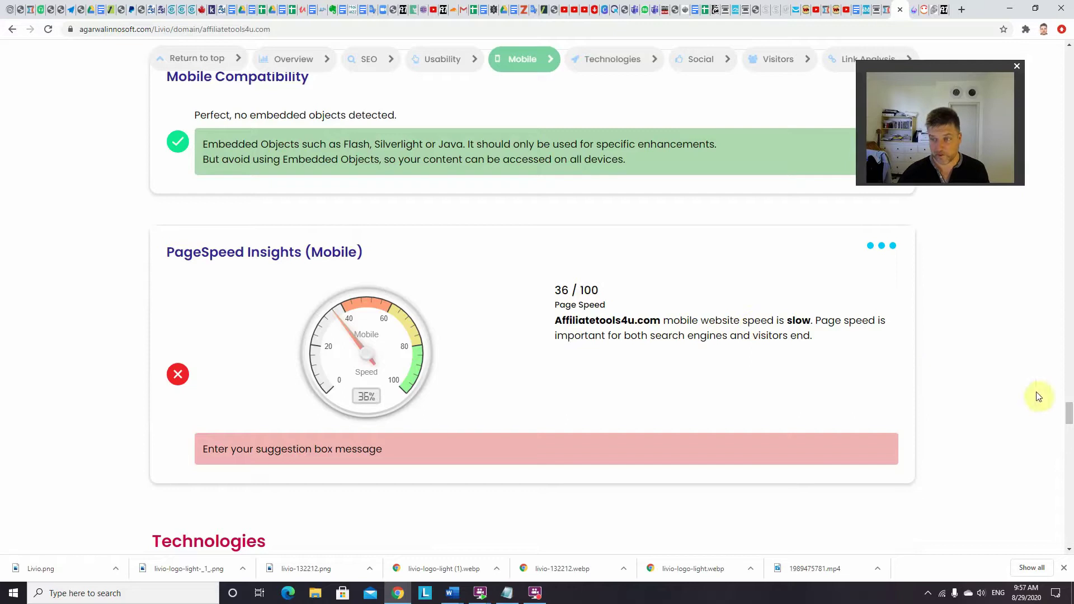
mouse_move(1069, 410)
mouse_down()
mouse_move(1070, 491)
mouse_move(1069, 481)
mouse_up()
scroll(177, 341, up, 10)
scroll(176, 298, up, 10)
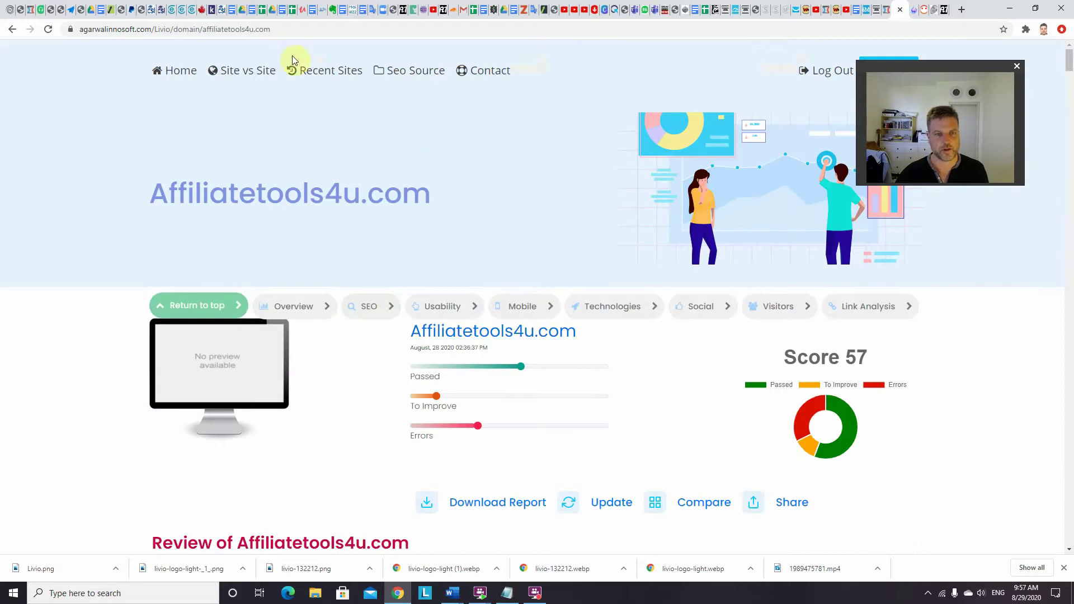
Step: In Site vs Site, paste affiliatetools4u.com as the Website URL and move to Competitor URL
click(243, 72)
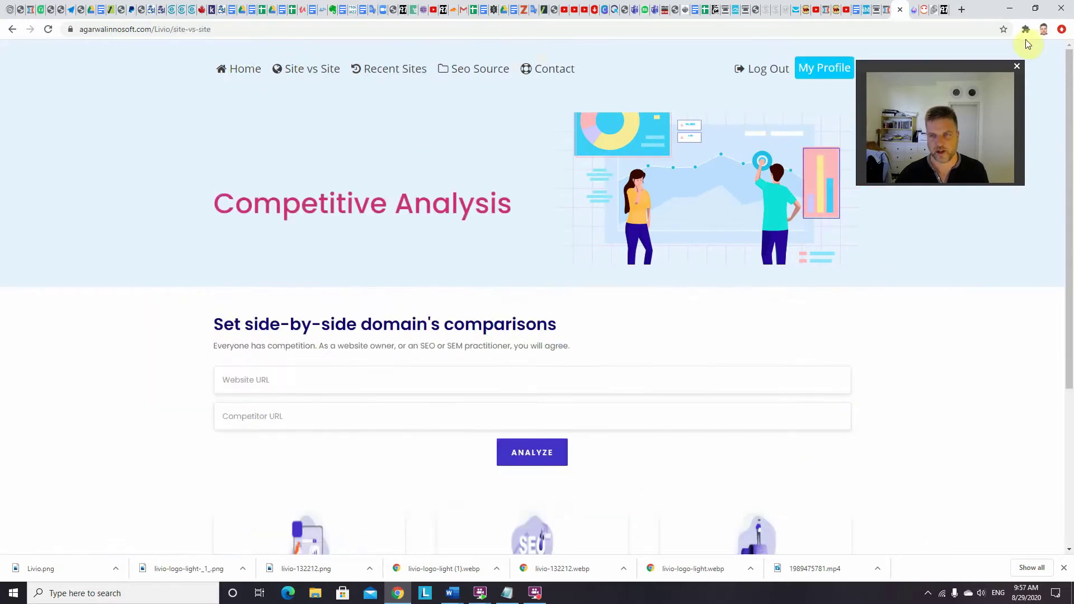
click(268, 375)
right_click(268, 375)
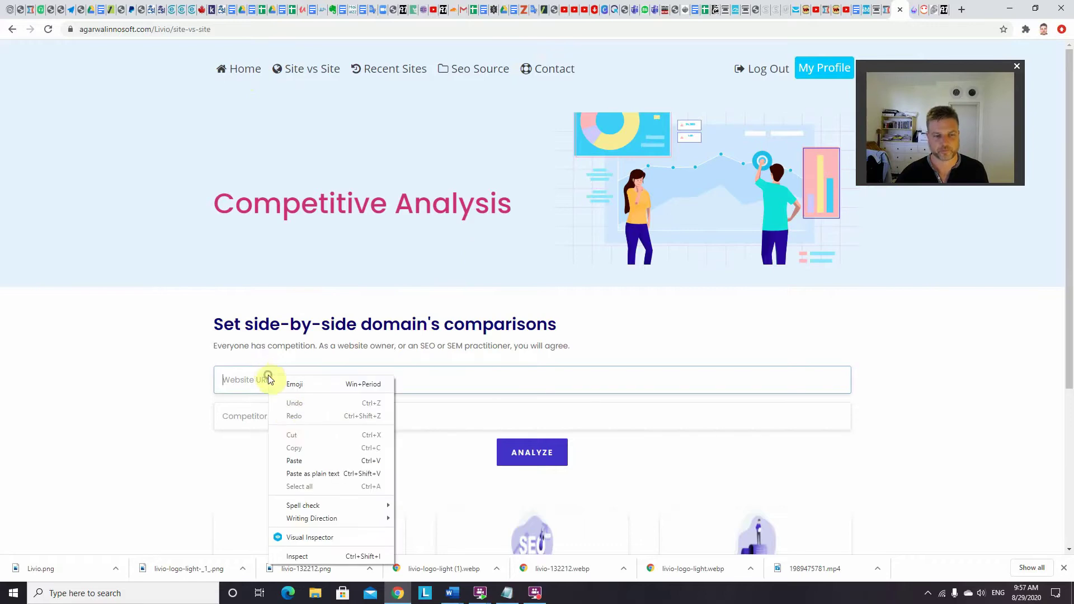
click(307, 460)
click(344, 414)
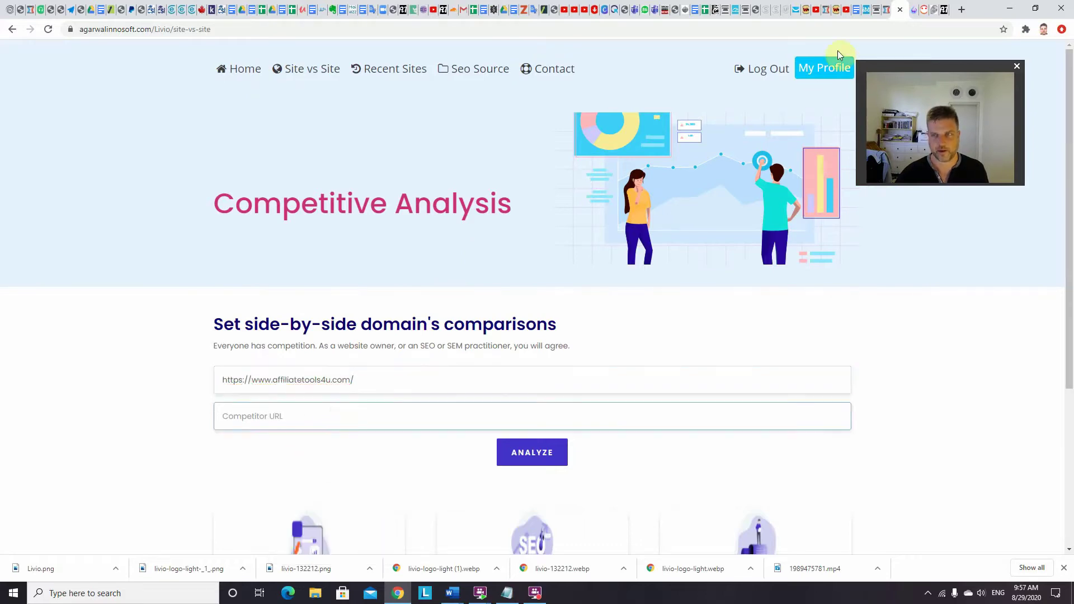
Step: Copy jono-armstrong.com, paste it as the Competitor URL and analyse both sites side by side
click(936, 10)
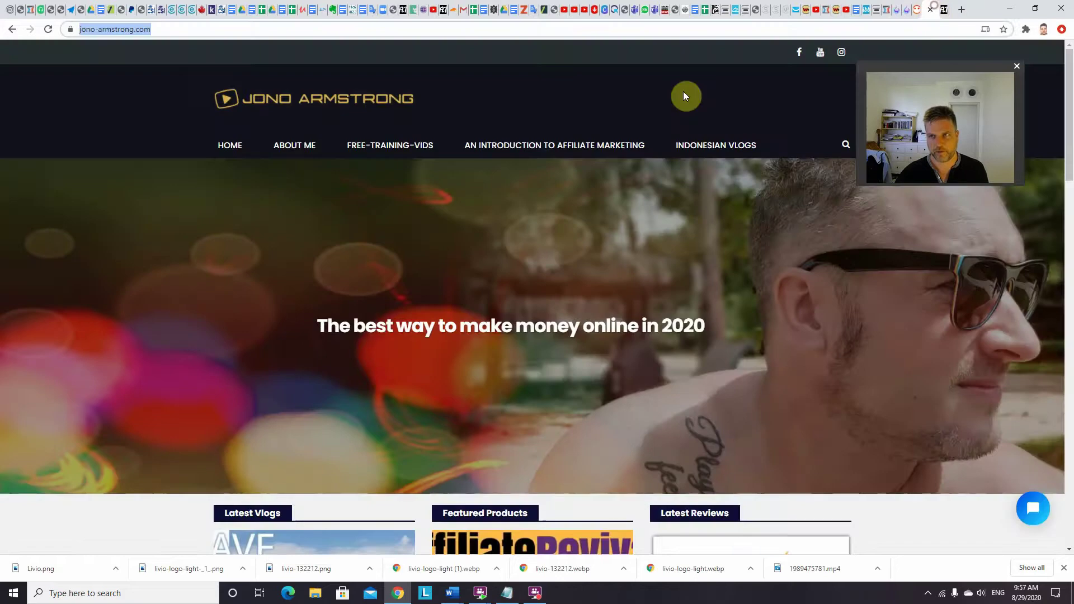
right_click(99, 29)
click(132, 108)
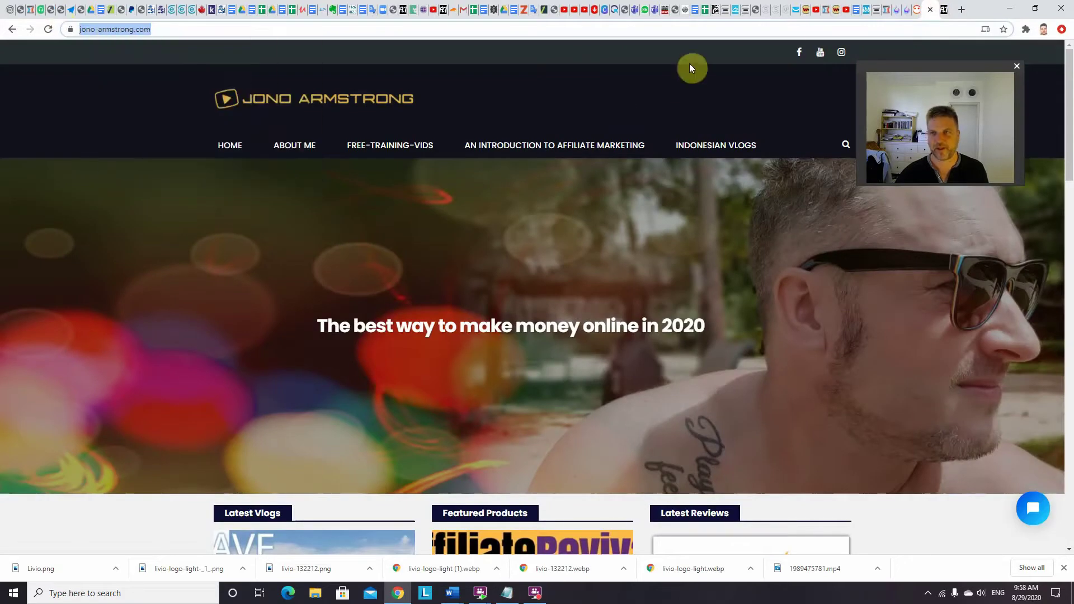
click(907, 14)
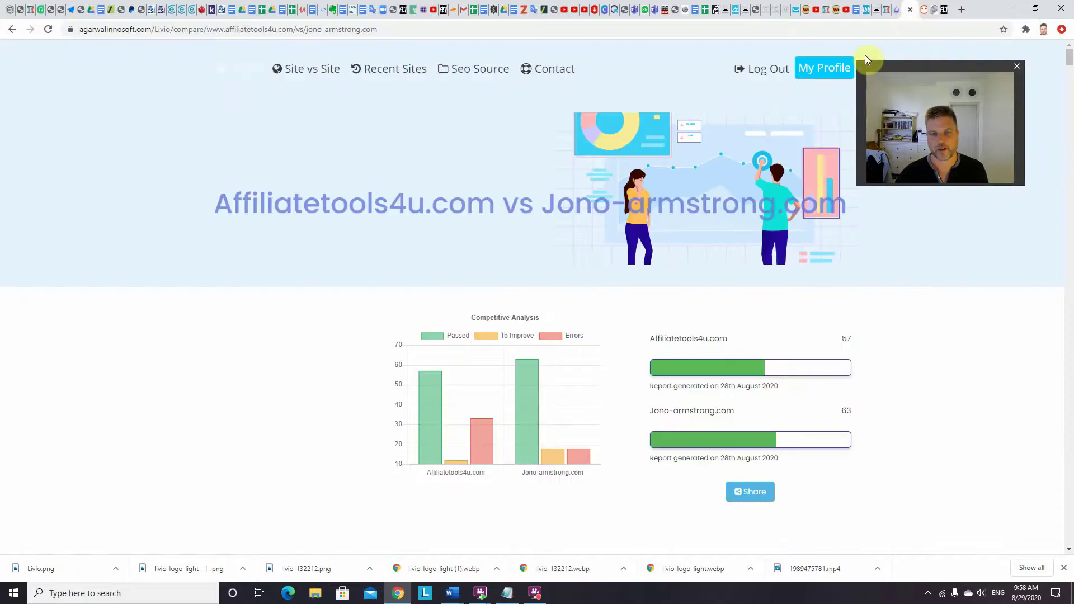
click(900, 15)
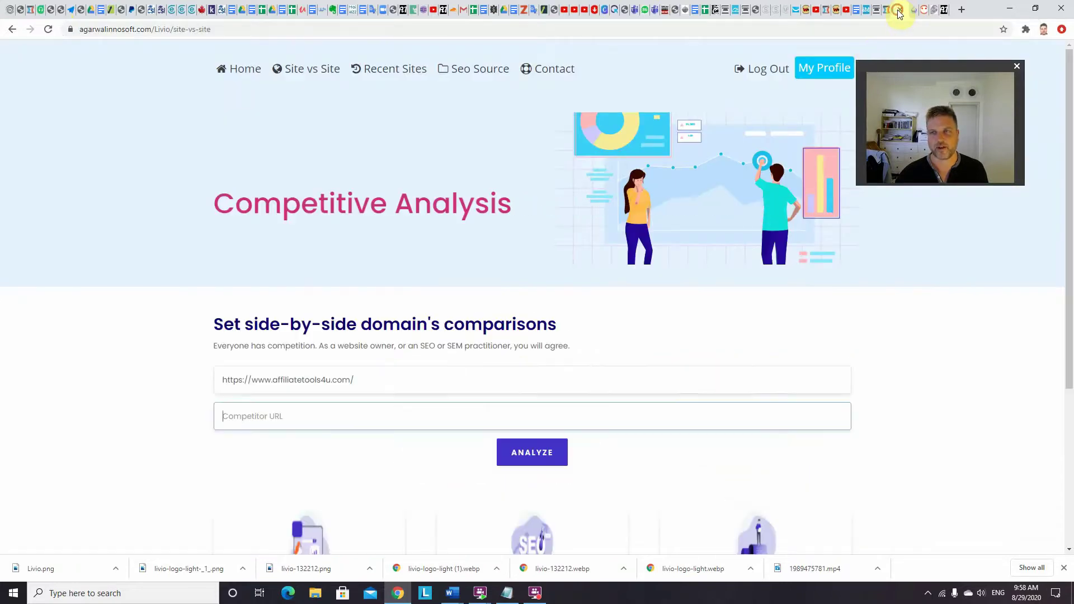
right_click(324, 417)
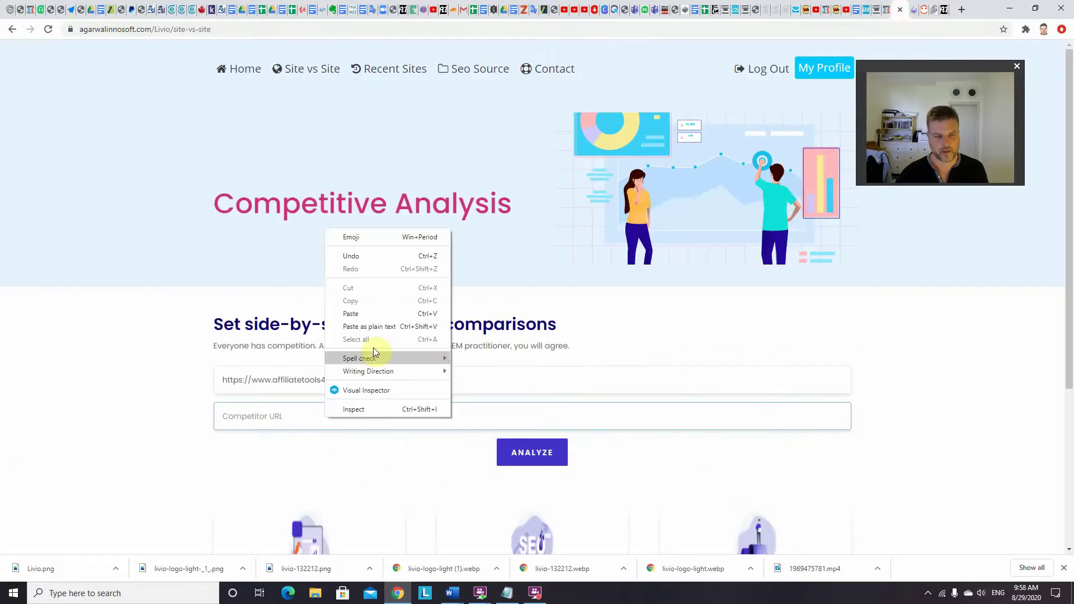
click(371, 317)
click(532, 453)
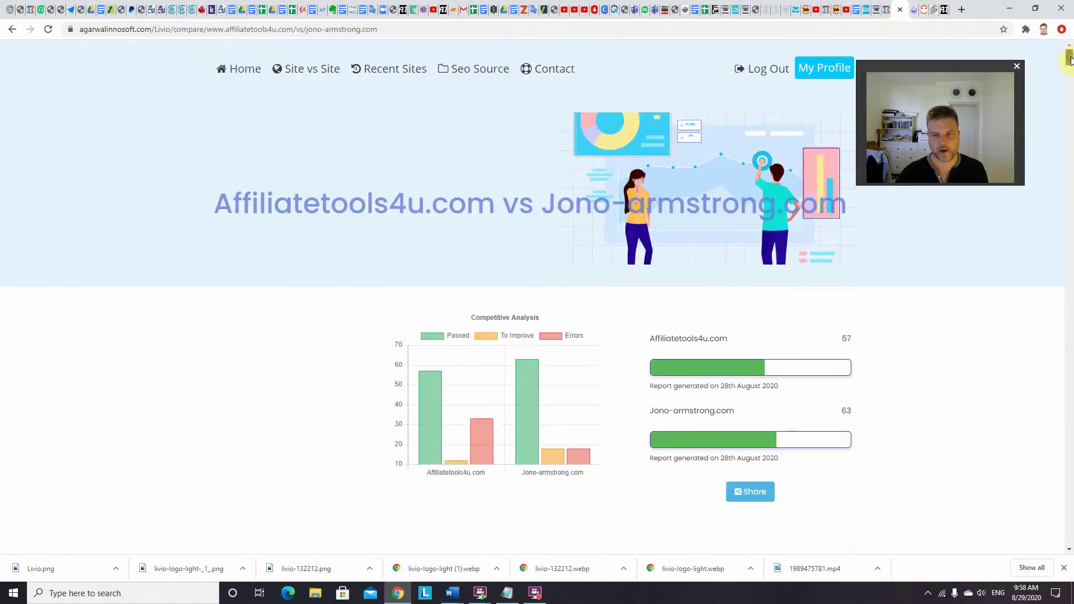
scroll(1071, 59, down, 2)
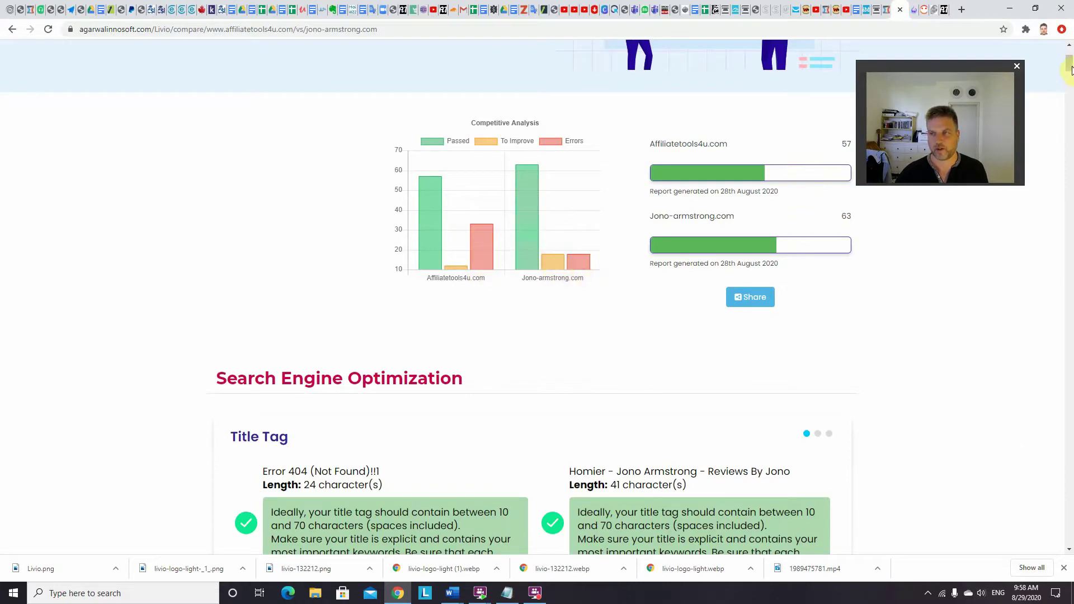
scroll(1070, 62, up, 1)
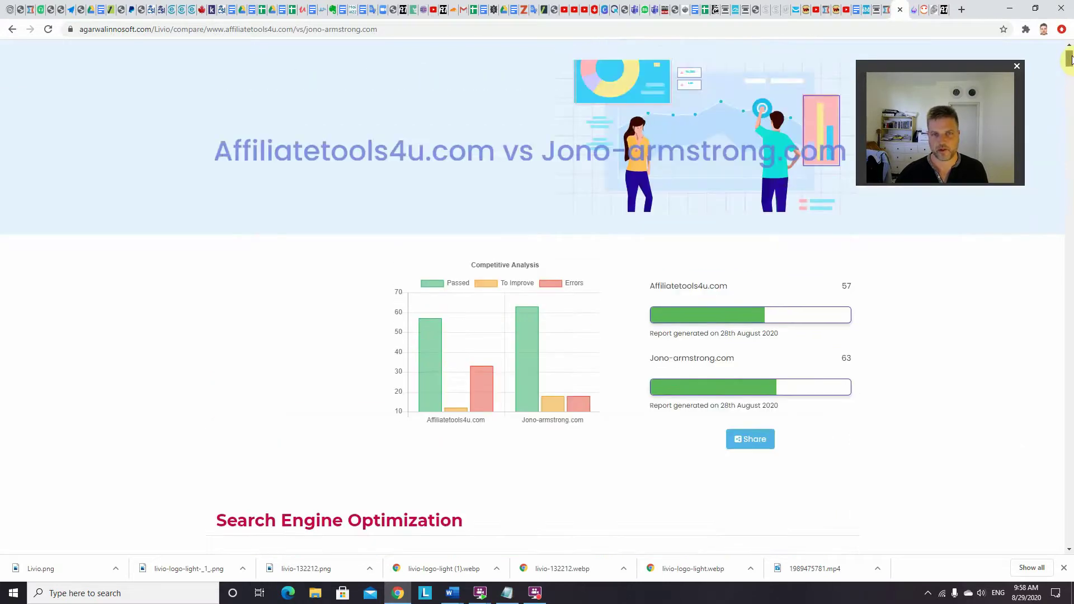
drag(1071, 63, 1072, 67)
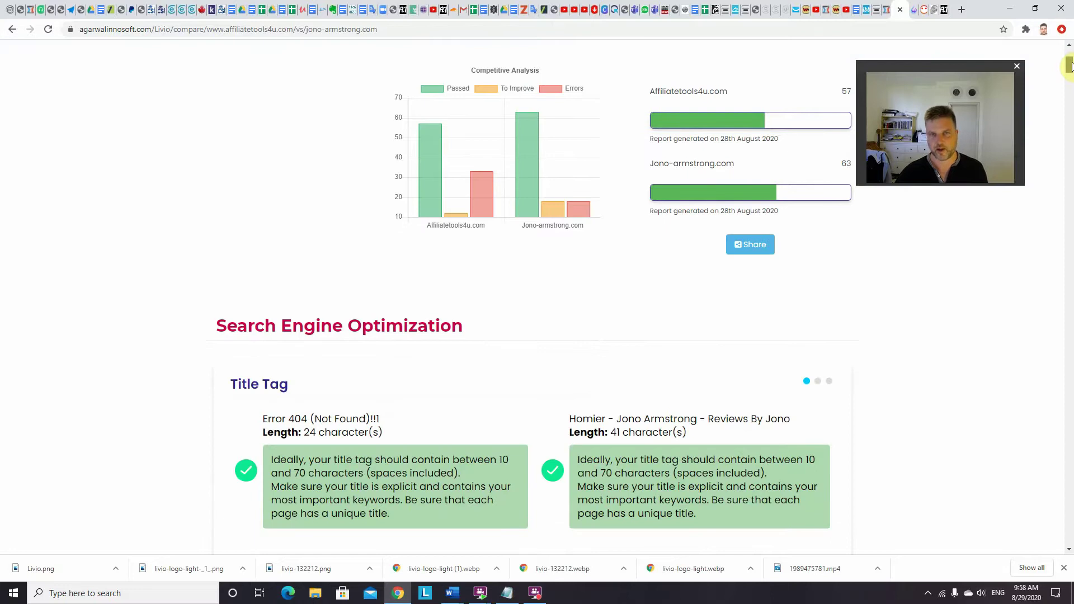
drag(1071, 67, 1071, 60)
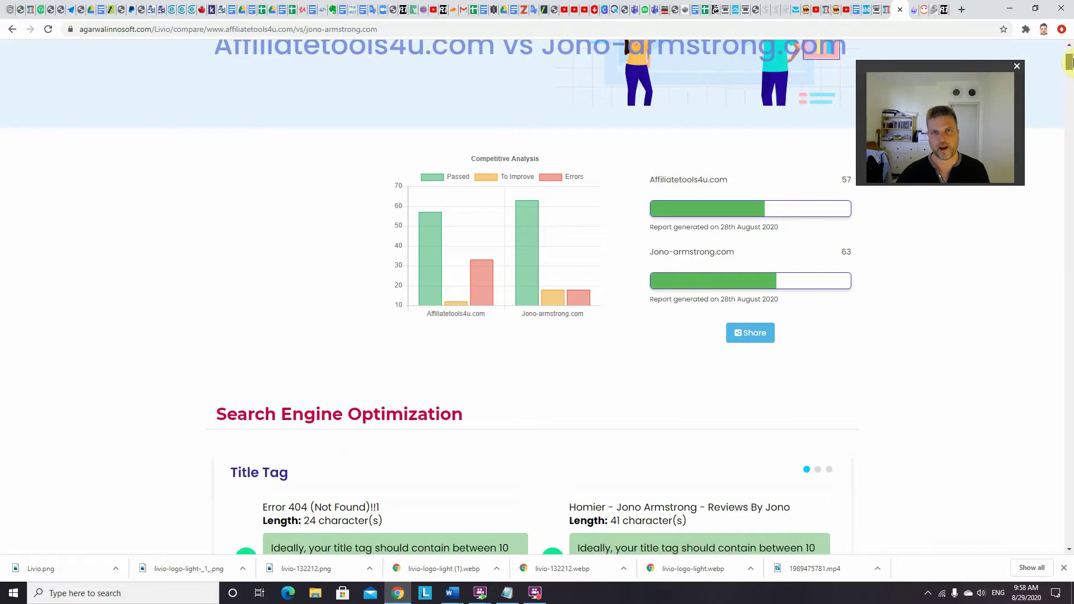
mouse_move(1070, 60)
mouse_down()
mouse_move(1070, 39)
mouse_move(1071, 60)
mouse_up()
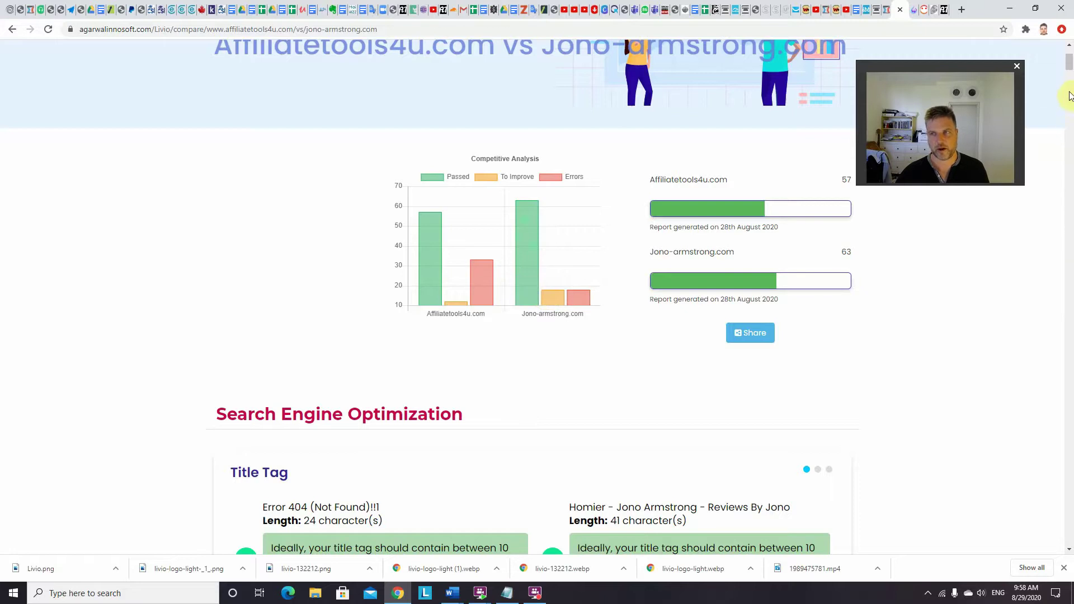
drag(1069, 66, 1070, 78)
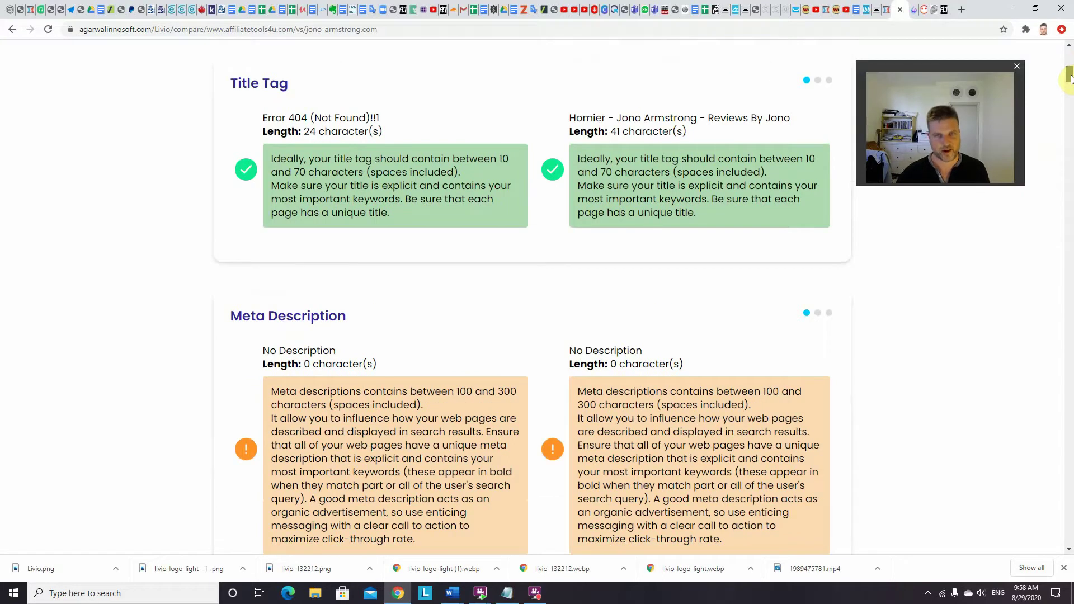
mouse_move(1070, 76)
mouse_down()
mouse_move(1070, 179)
mouse_move(1061, 49)
mouse_move(1064, 75)
mouse_up()
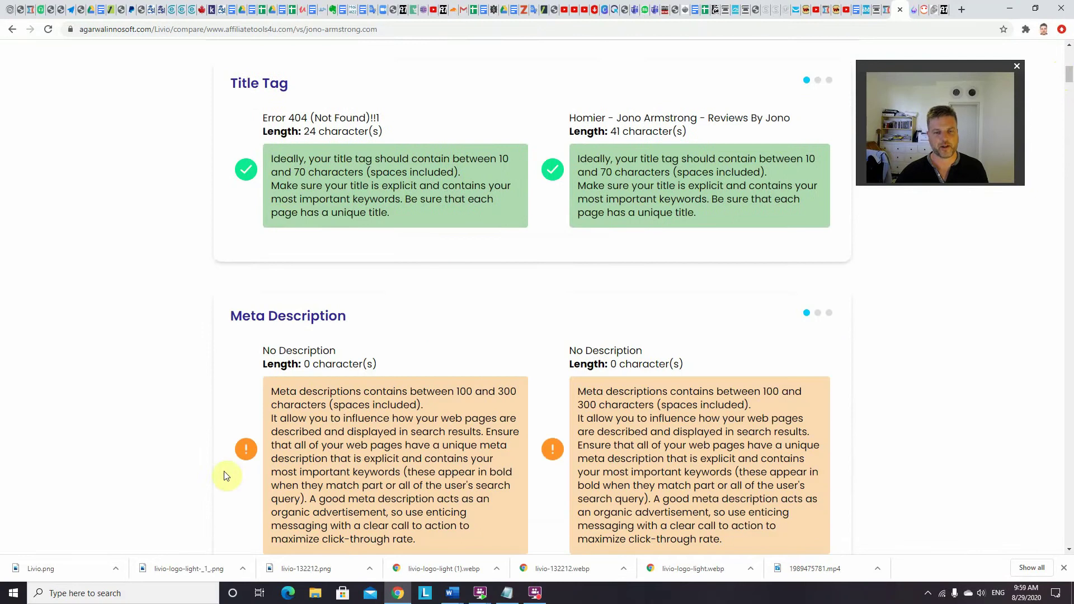
drag(1068, 76, 1068, 123)
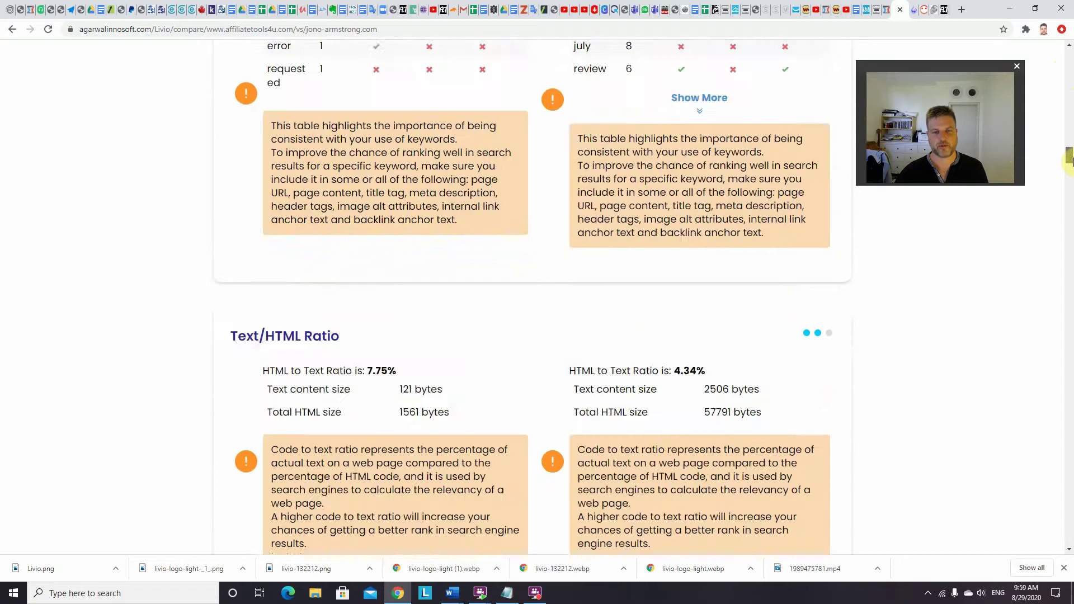
drag(1069, 123, 1071, 6)
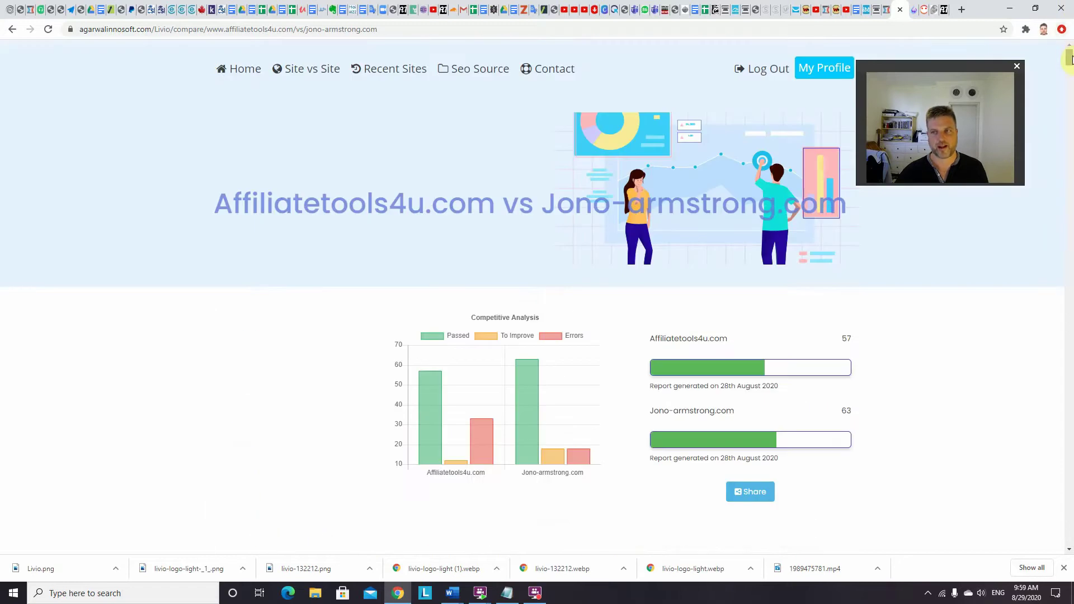
drag(1069, 57, 1070, 99)
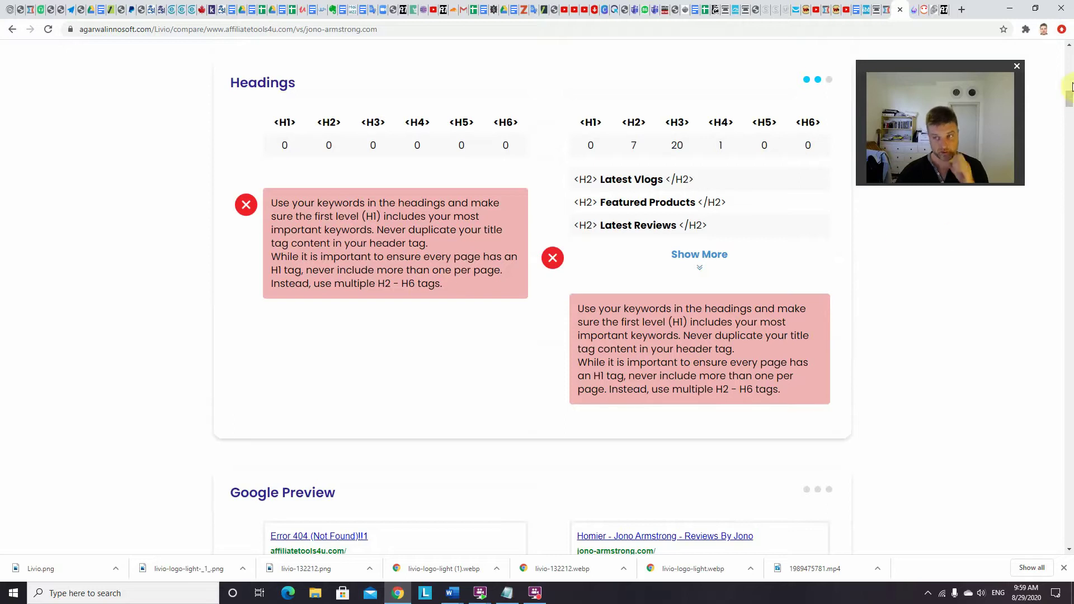
mouse_move(1069, 99)
mouse_down()
mouse_move(1069, 149)
mouse_move(1068, 135)
mouse_up()
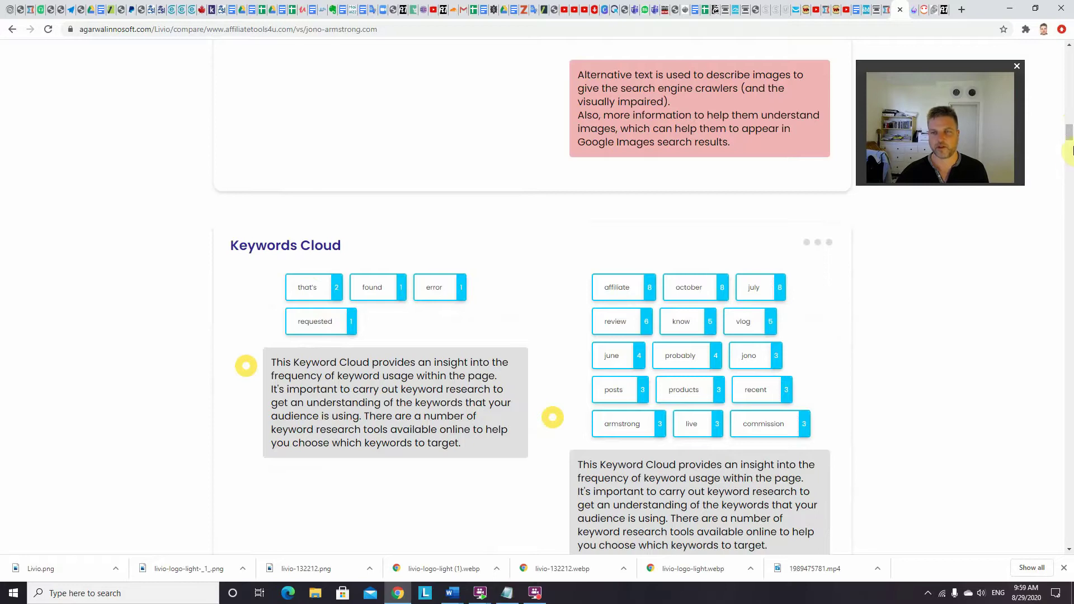
mouse_move(1069, 143)
mouse_down()
mouse_move(1063, 214)
mouse_move(1067, 25)
mouse_up()
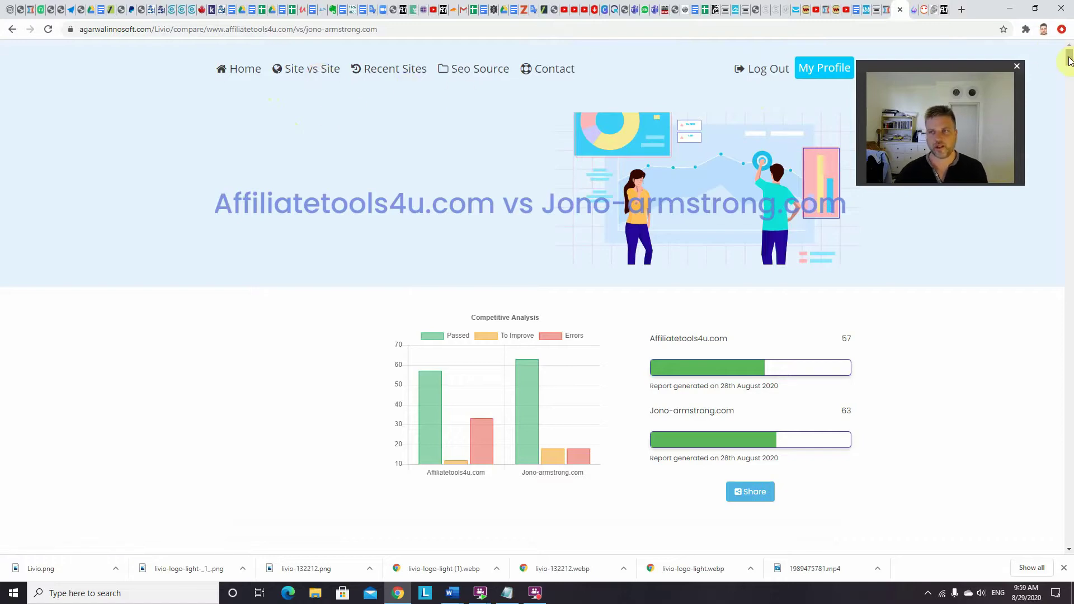
scroll(1072, 59, down, 1)
scroll(1070, 59, up, 1)
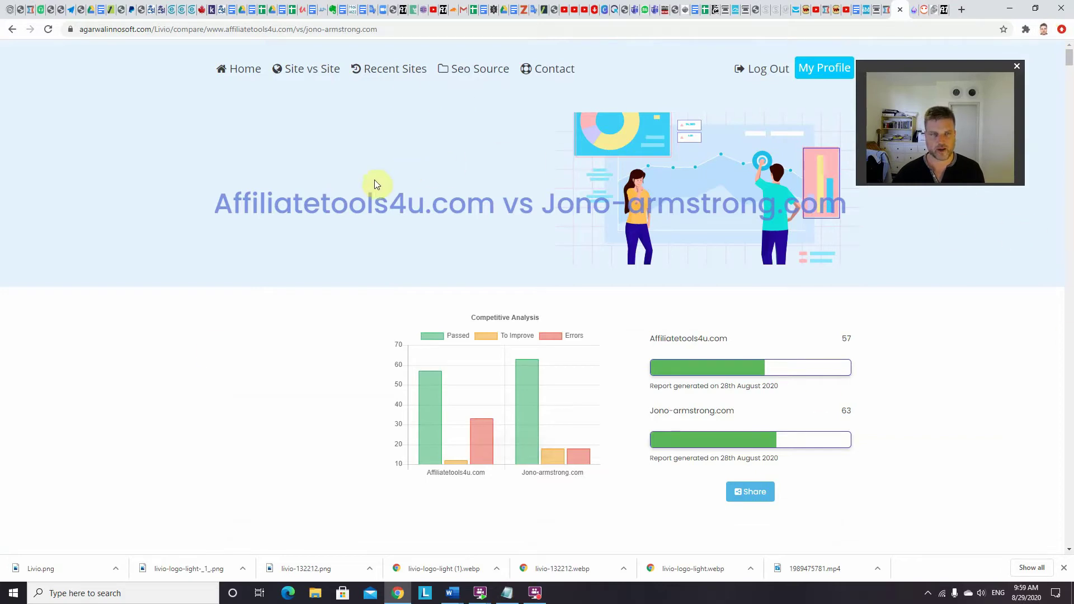
scroll(1070, 61, down, 5)
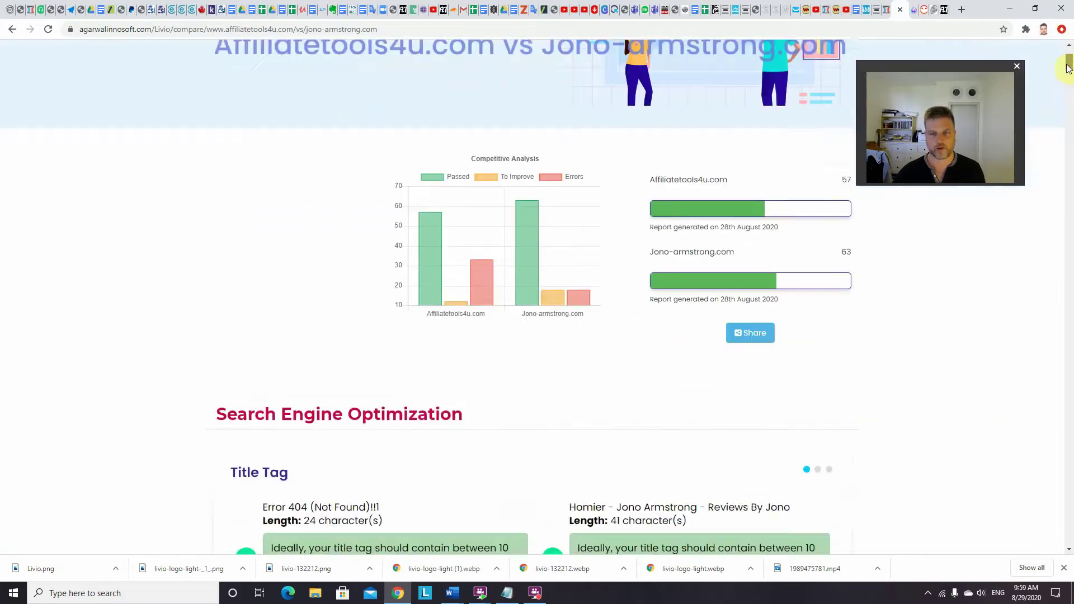
scroll(1070, 61, up, 5)
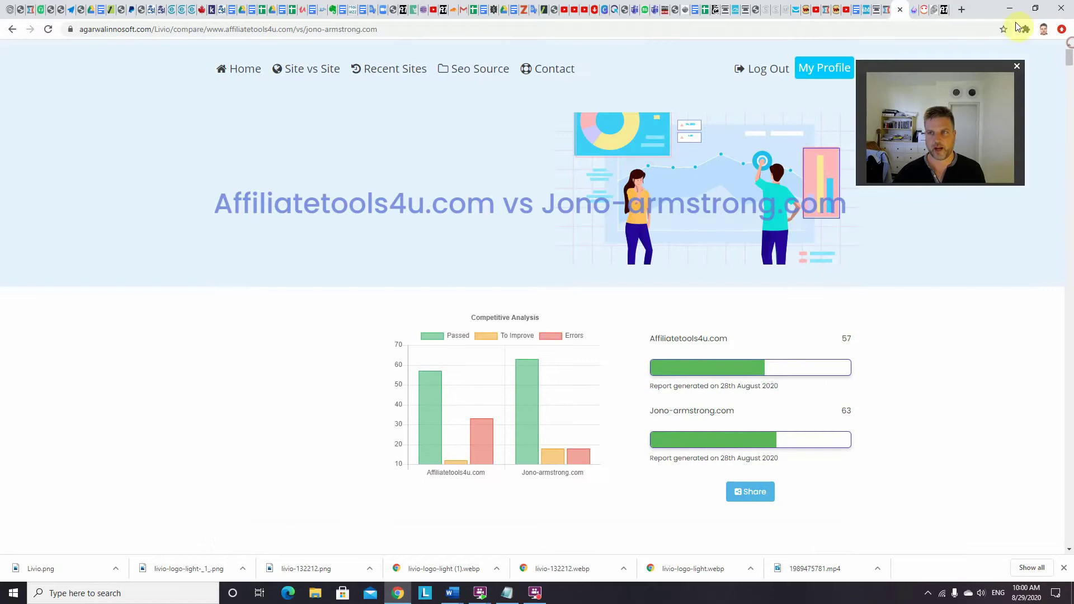
Step: Leave the comparison report for the Bonuscrate Livio bonus bundle page
click(879, 10)
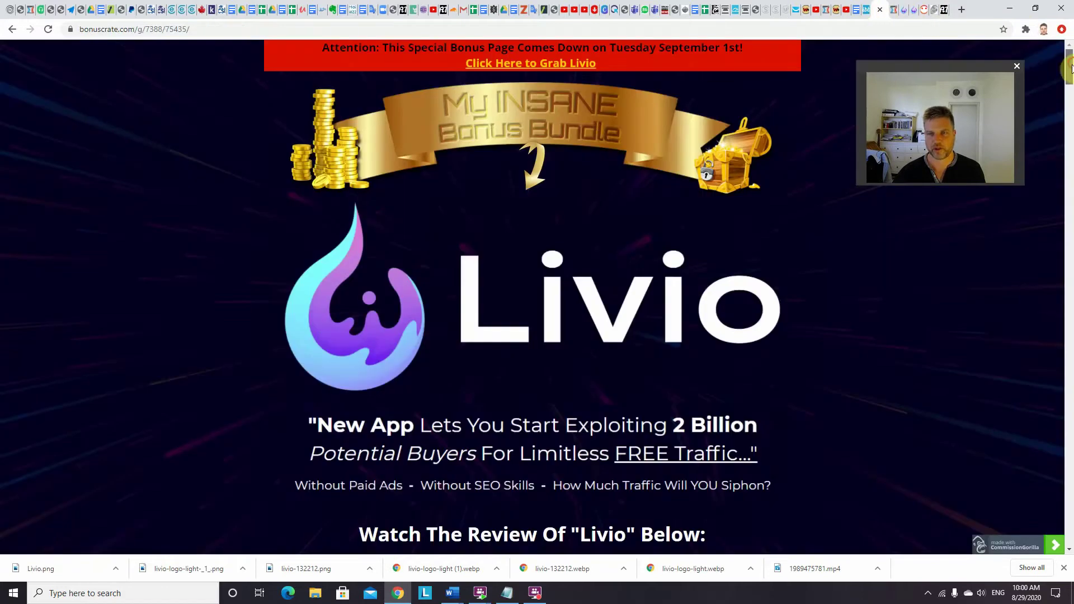
mouse_move(1068, 52)
mouse_down()
mouse_move(1068, 116)
mouse_move(1020, 330)
mouse_up()
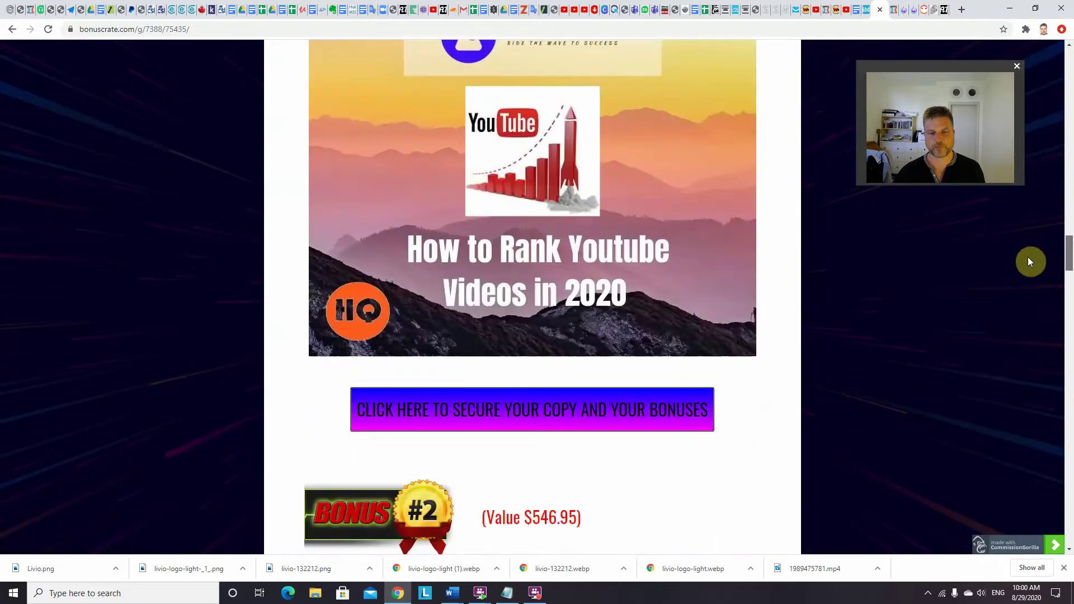
scroll(1020, 329, down, 1)
scroll(1020, 330, down, 1)
scroll(1020, 338, down, 3)
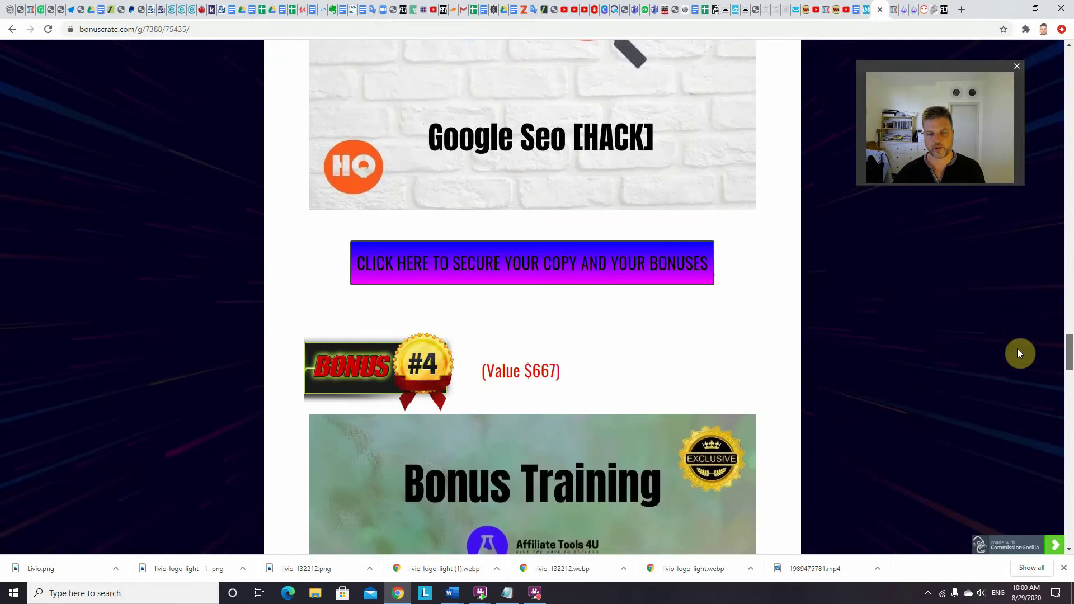
scroll(1020, 349, up, 1)
scroll(1033, 330, up, 3)
scroll(1033, 329, down, 1)
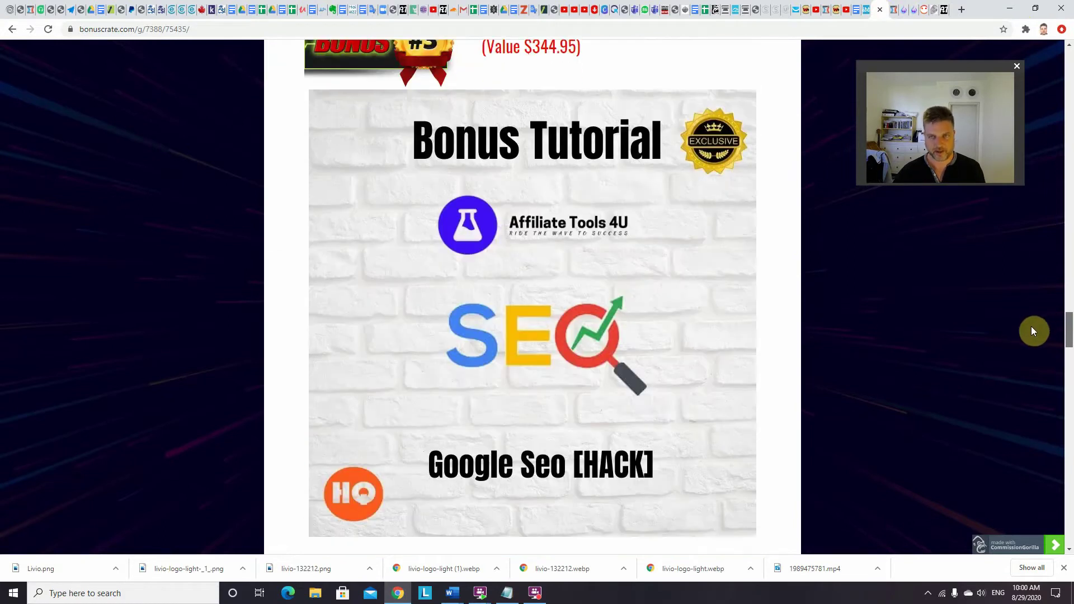
Step: Return from the bonus page to the affiliatetools4u.com vs jono-armstrong.com comparison report
click(908, 11)
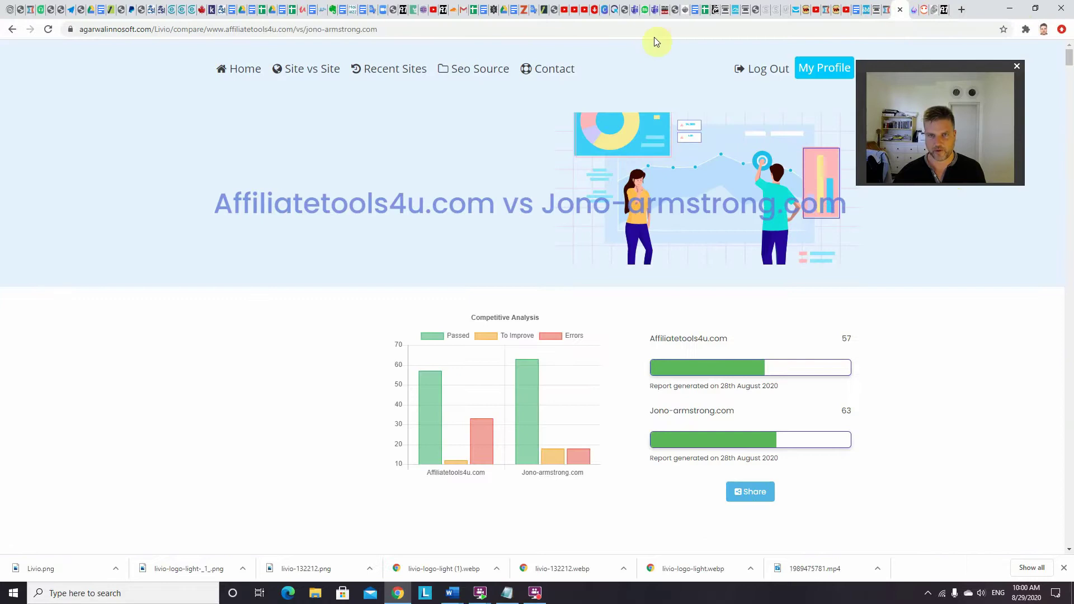
Step: From the SEO Source resource list, open the first PeoplePerHour offer of 55 PR10 backlinks for $15
click(476, 71)
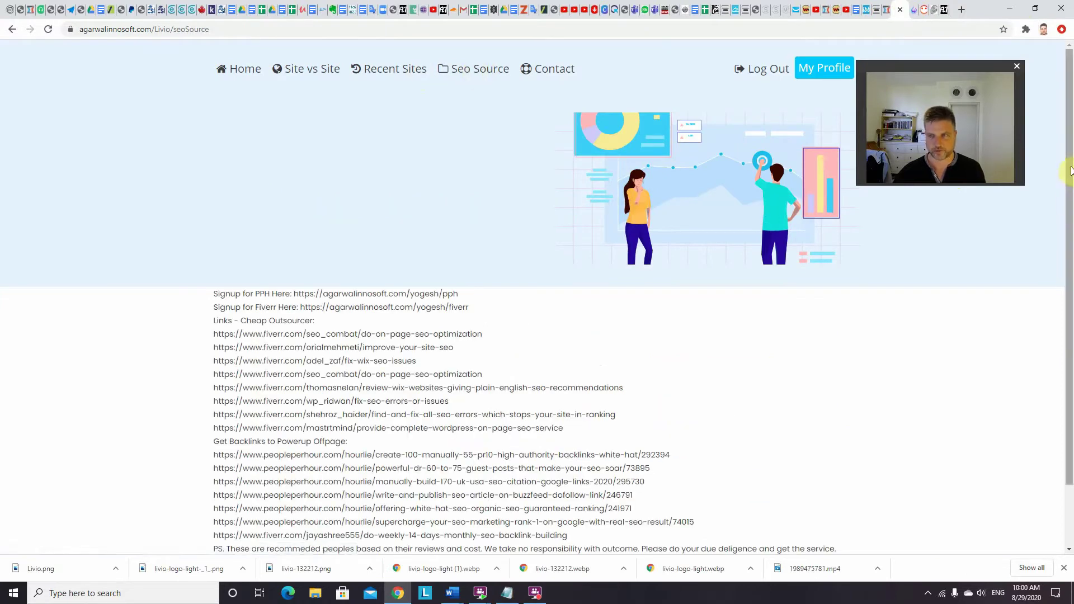
drag(1070, 168, 1069, 240)
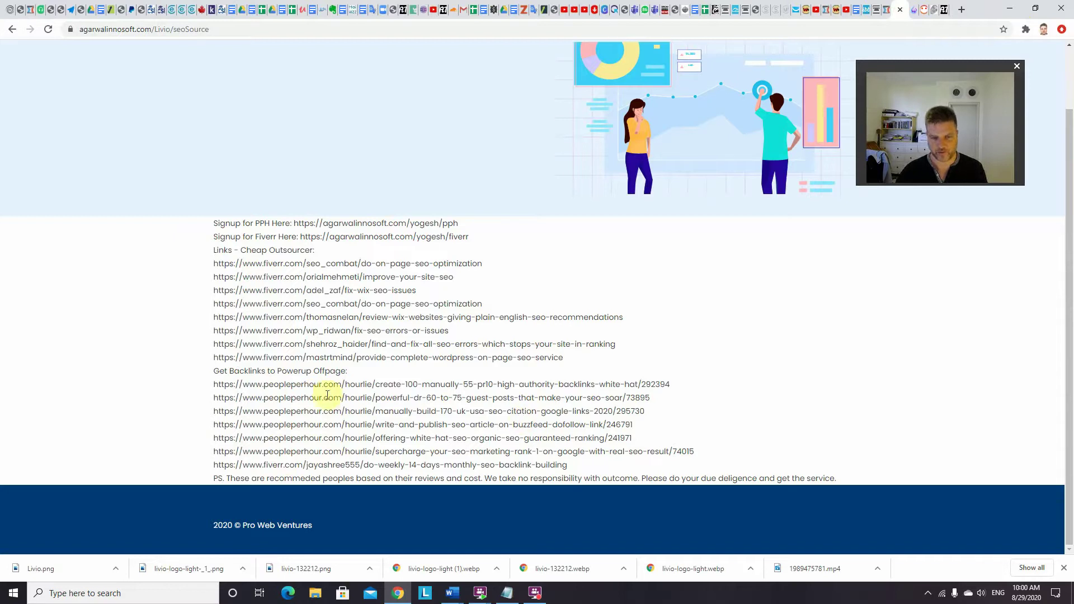
click(372, 595)
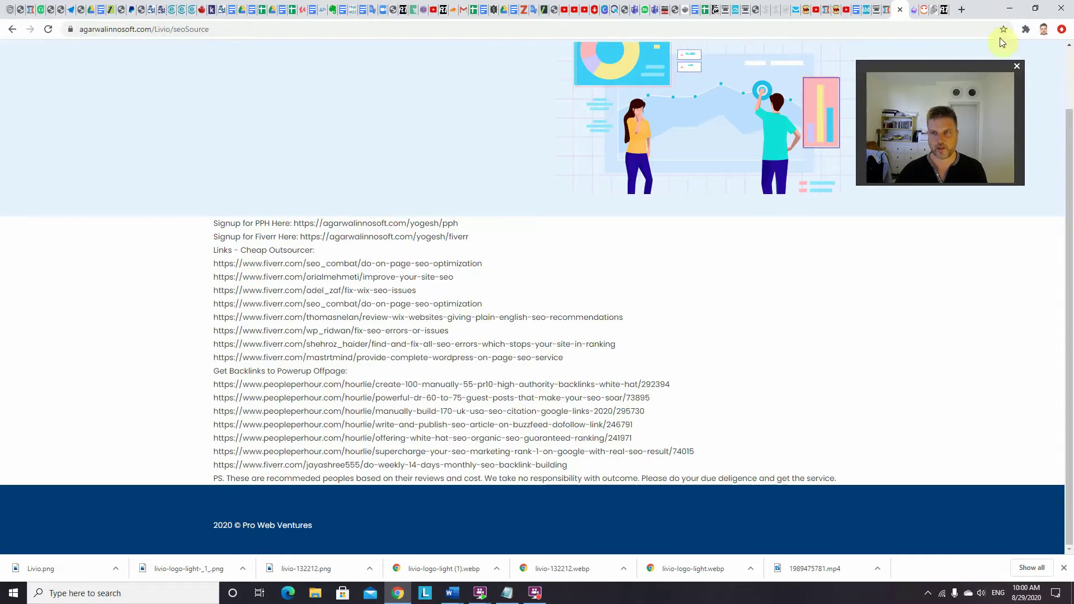
Step: View the PeoplePerHour $15 high-authority backlinks gig, then return to the Bonuscrate bonus page
click(922, 11)
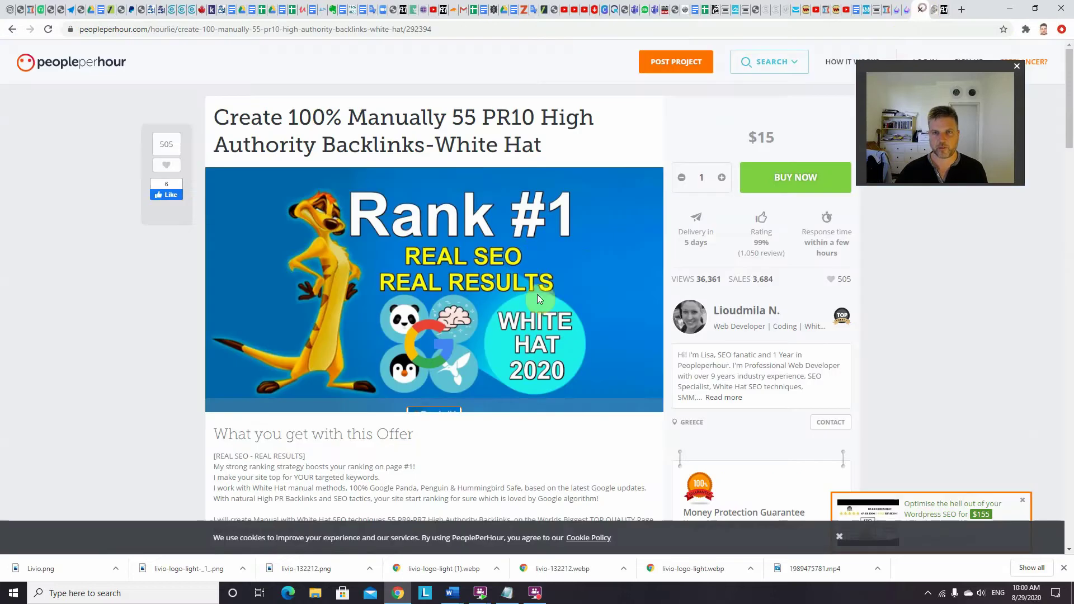
mouse_move(1072, 114)
mouse_down()
mouse_move(1057, 137)
mouse_move(1063, 115)
mouse_move(1053, 128)
mouse_up()
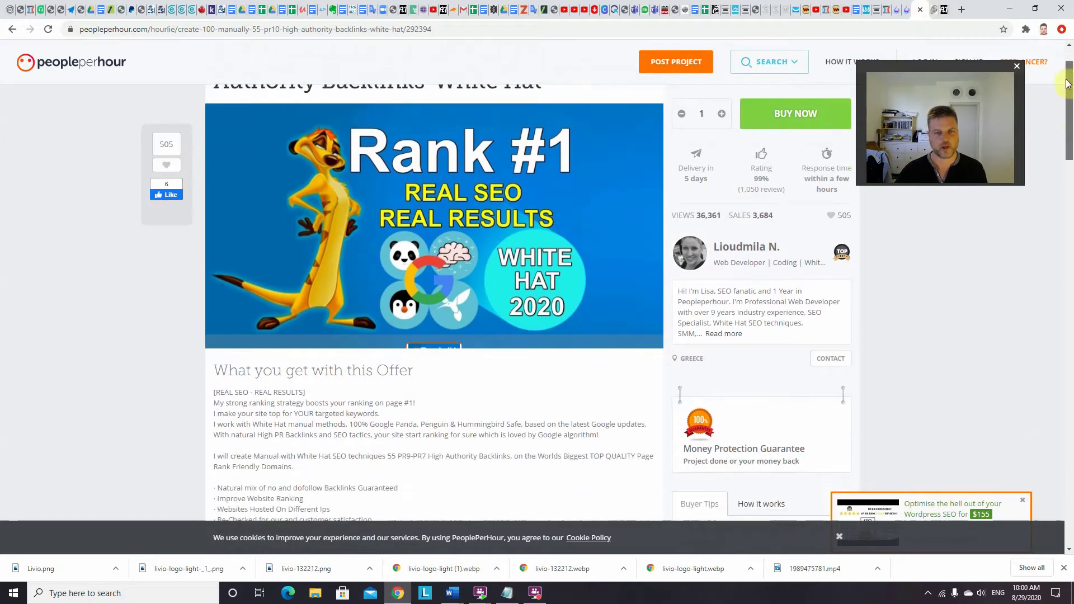
mouse_move(1071, 71)
mouse_down()
mouse_move(1070, 92)
mouse_move(1070, 55)
mouse_move(1070, 170)
mouse_move(1071, 59)
mouse_up()
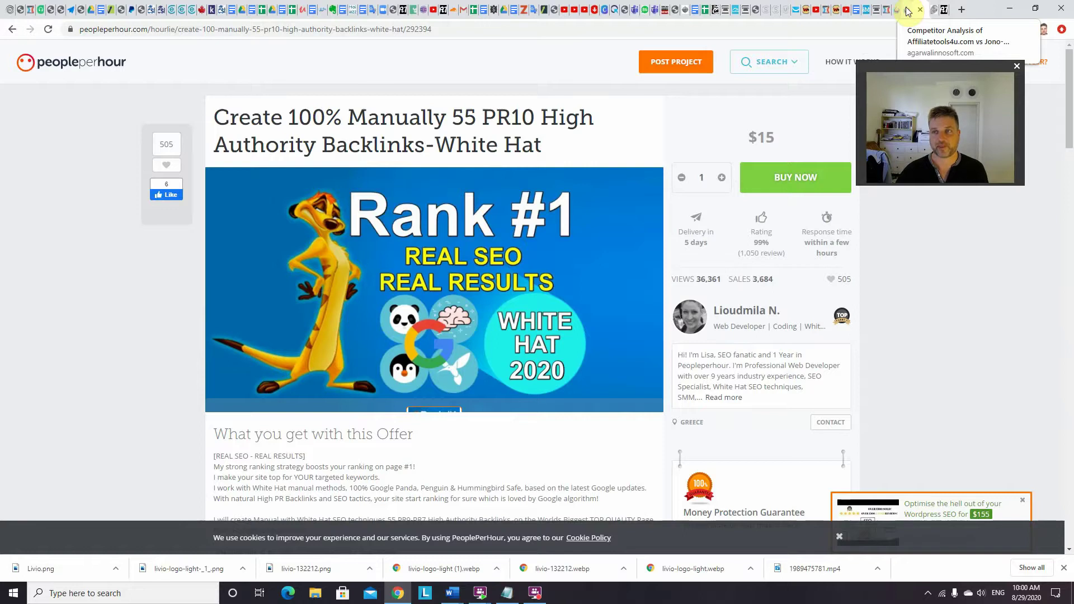
click(878, 11)
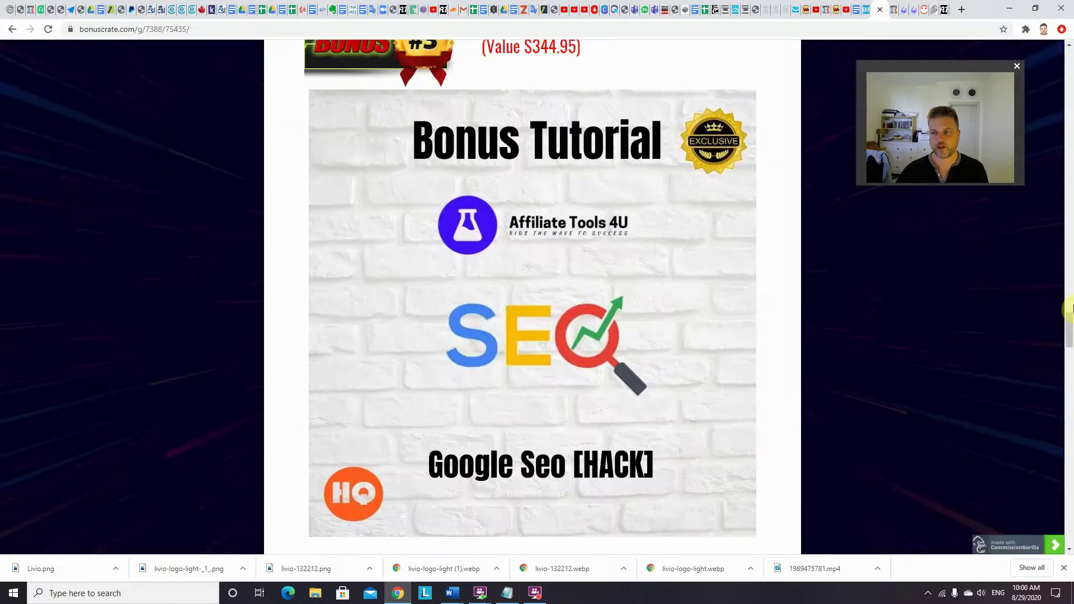
mouse_move(1070, 329)
mouse_down()
mouse_move(1071, 495)
mouse_move(1070, 153)
mouse_move(1071, 173)
mouse_up()
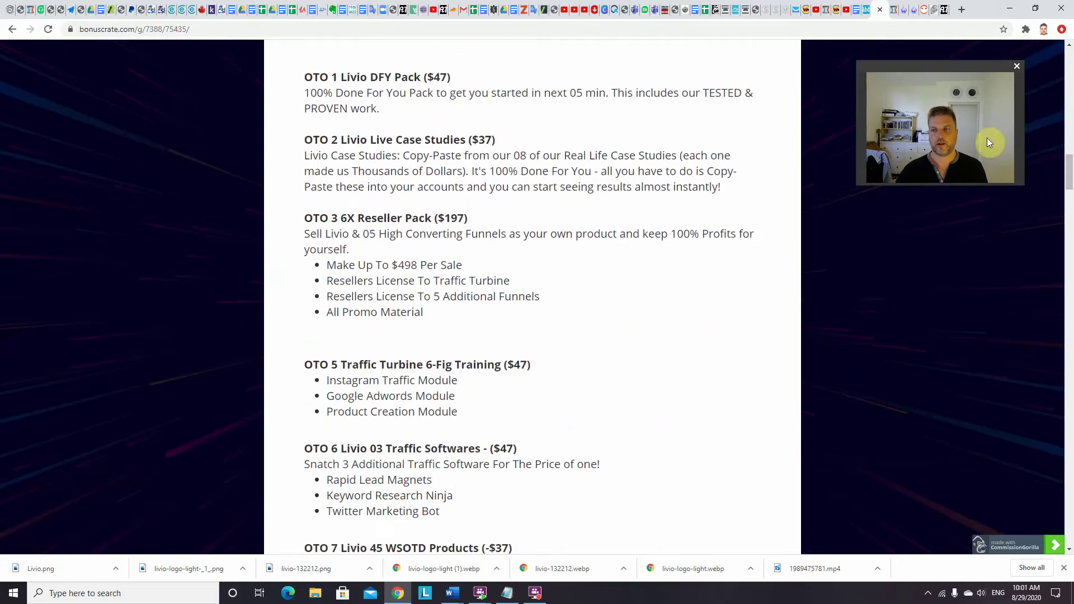
mouse_move(1070, 171)
mouse_down()
mouse_move(1068, 149)
mouse_move(1057, 156)
mouse_up()
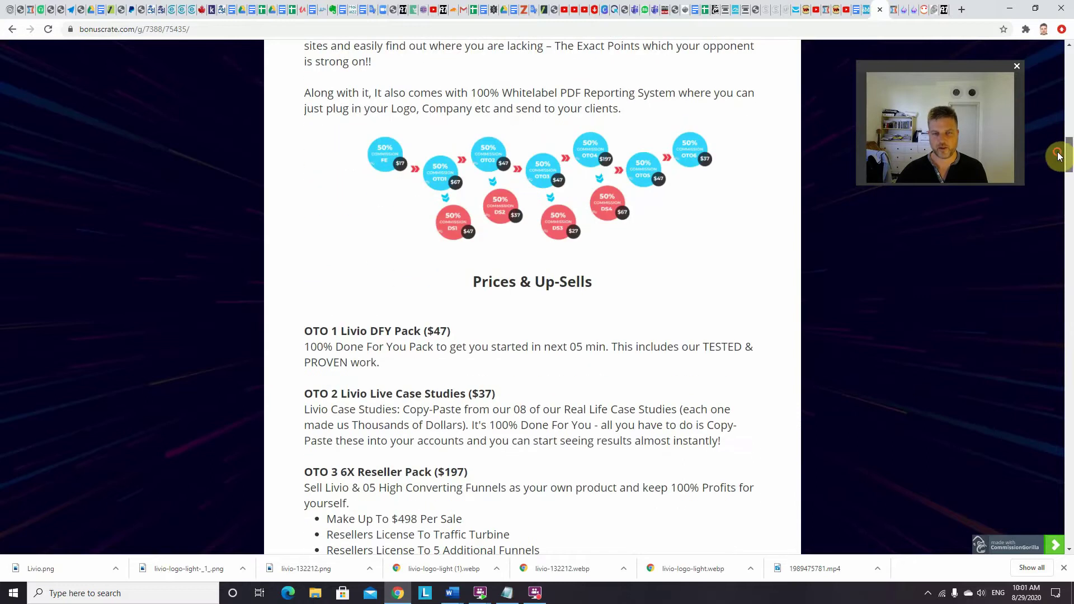
Step: Revisit the Livio SEO Source links and competitor comparison report, then return to Bonuscrate's OTO up-sell list
click(904, 11)
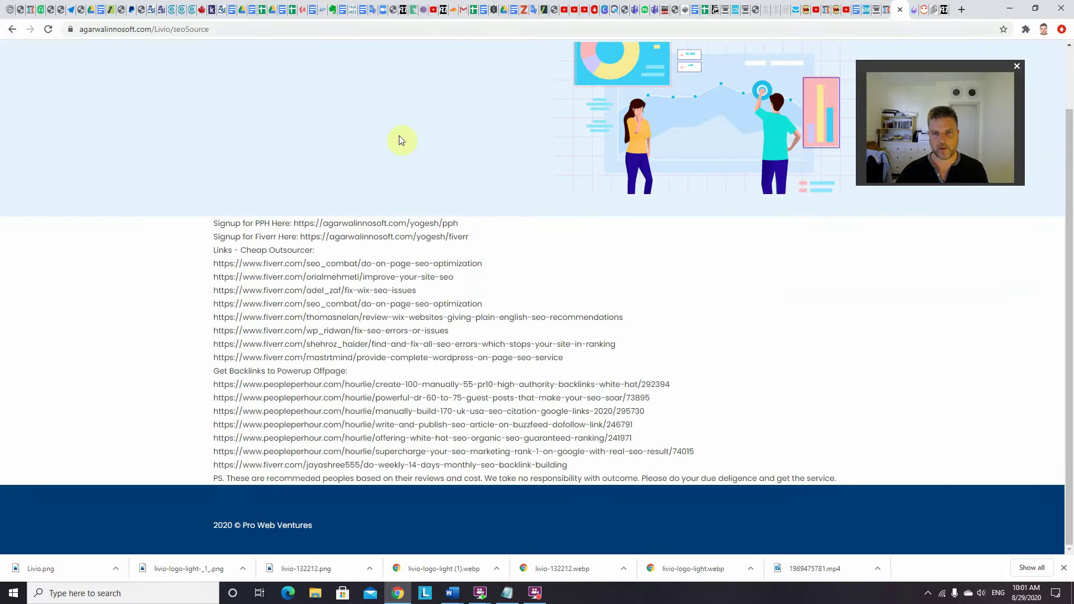
scroll(856, 47, up, 1)
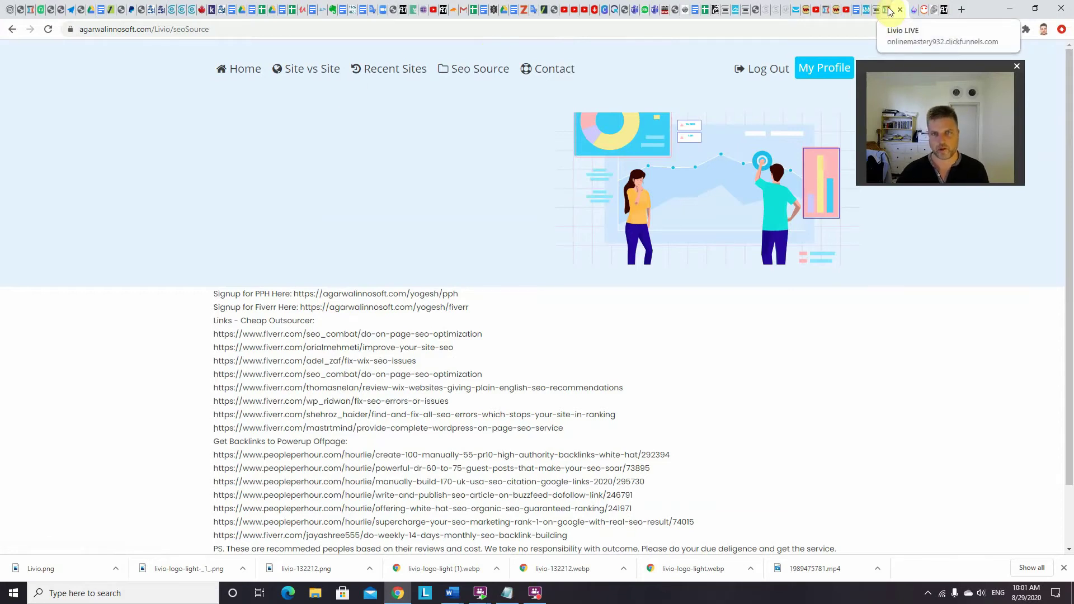
click(915, 10)
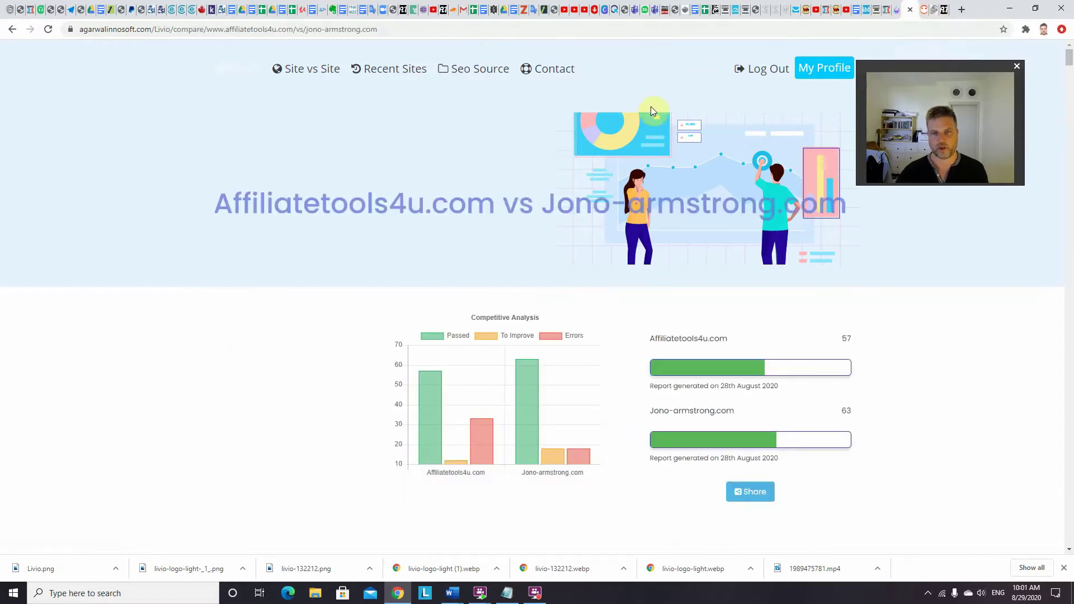
click(879, 12)
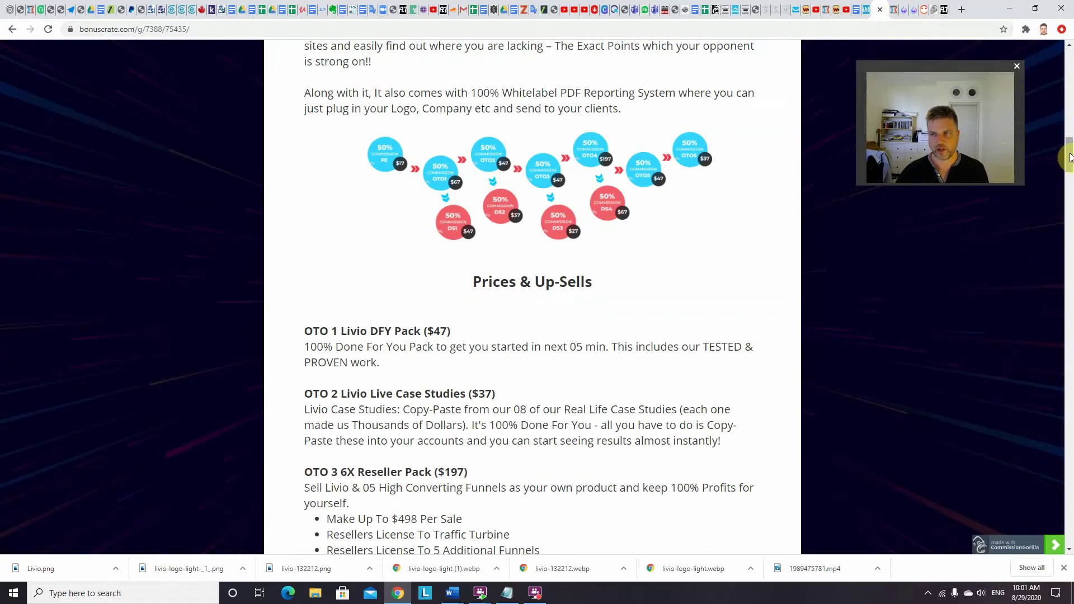
drag(1065, 159, 1066, 175)
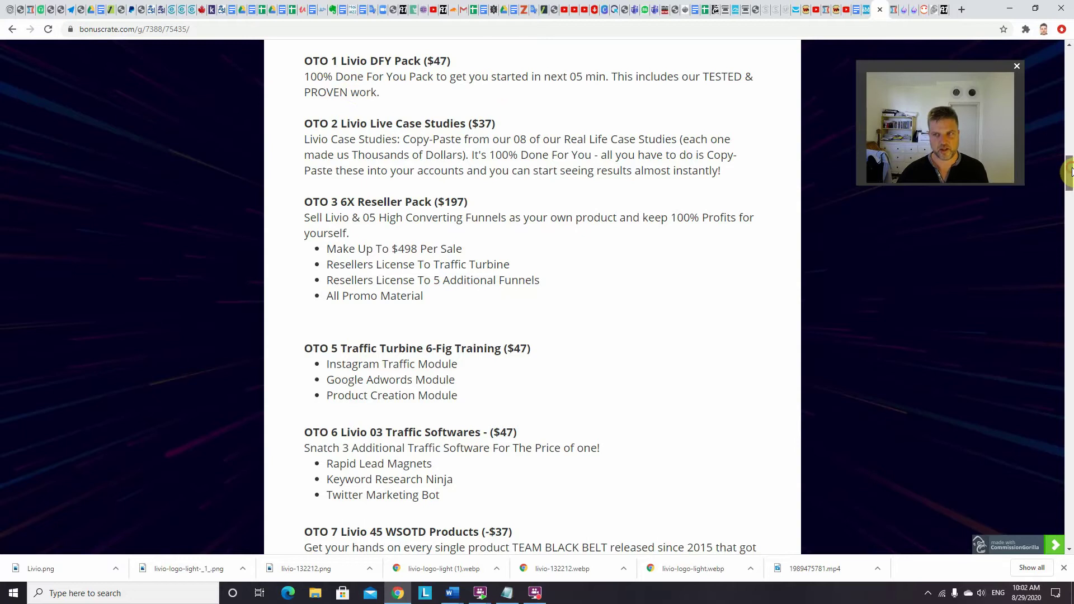
drag(1071, 172, 1070, 174)
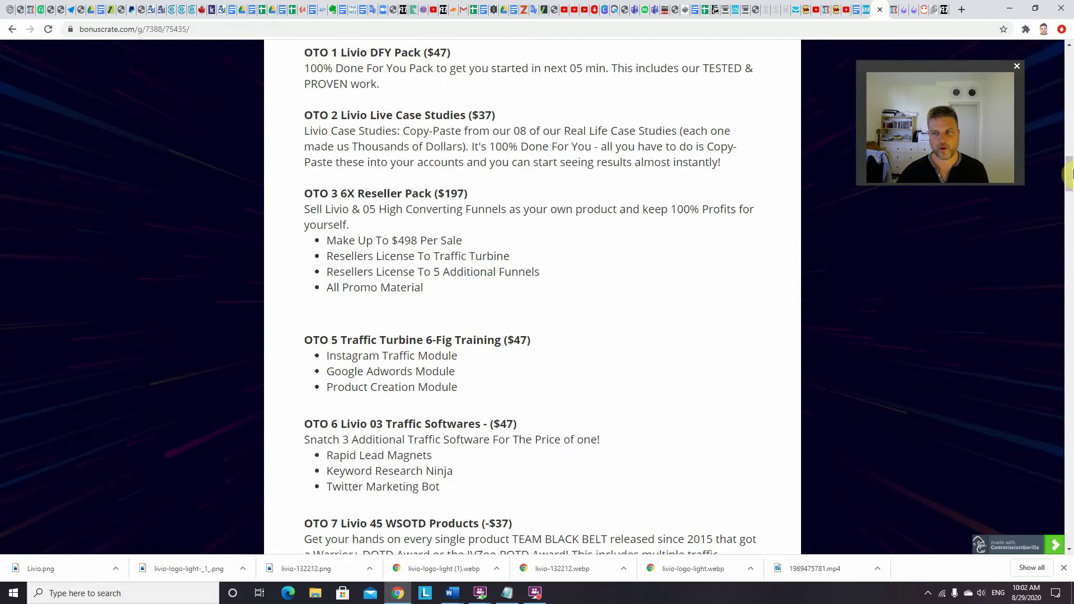
drag(1070, 175, 1061, 179)
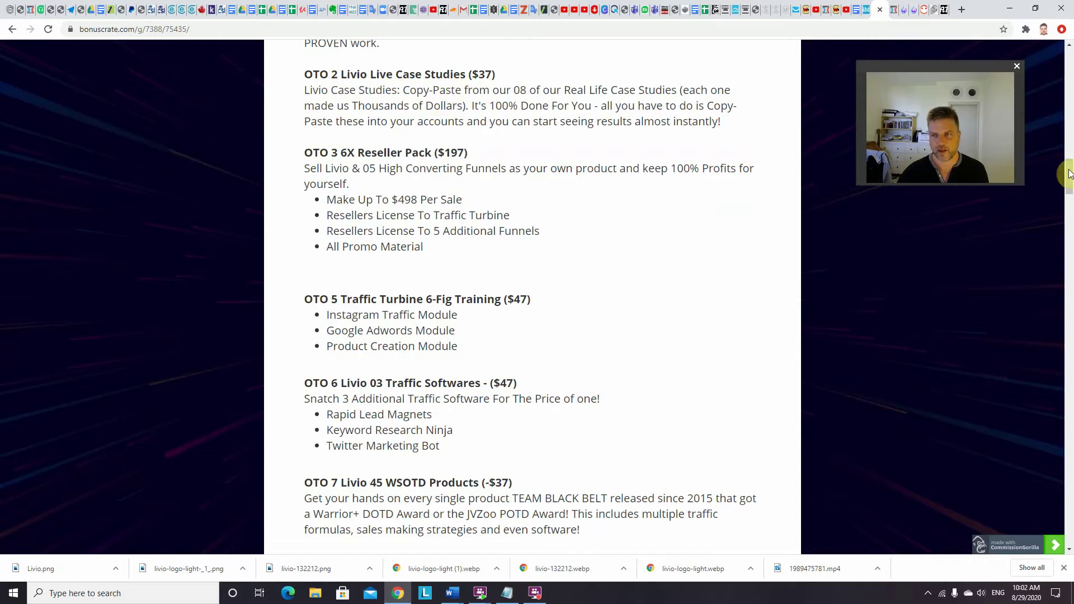
drag(1070, 174, 1071, 180)
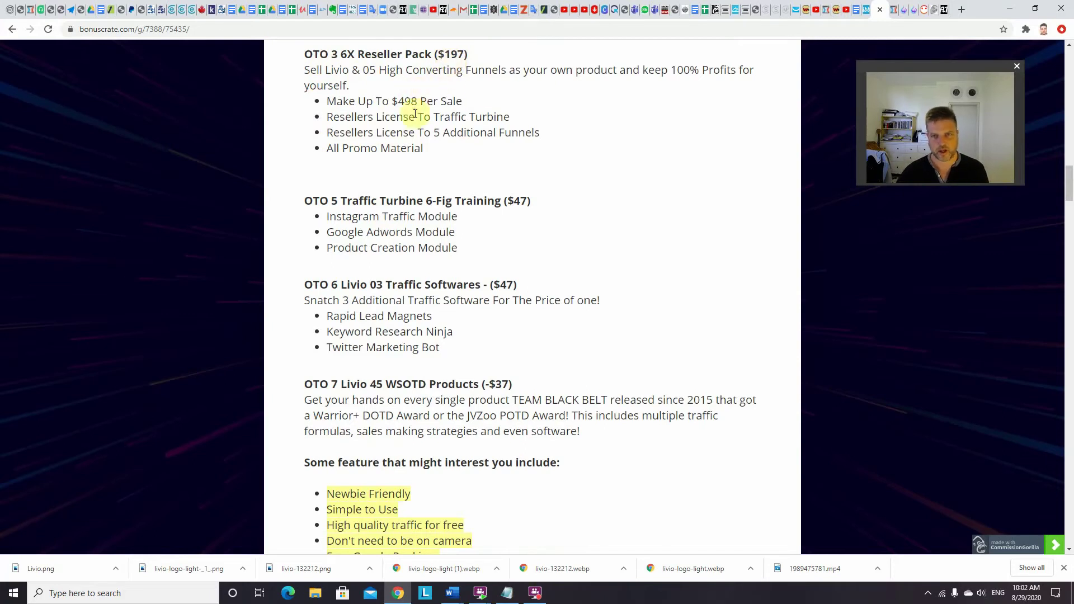
drag(1071, 194, 1071, 201)
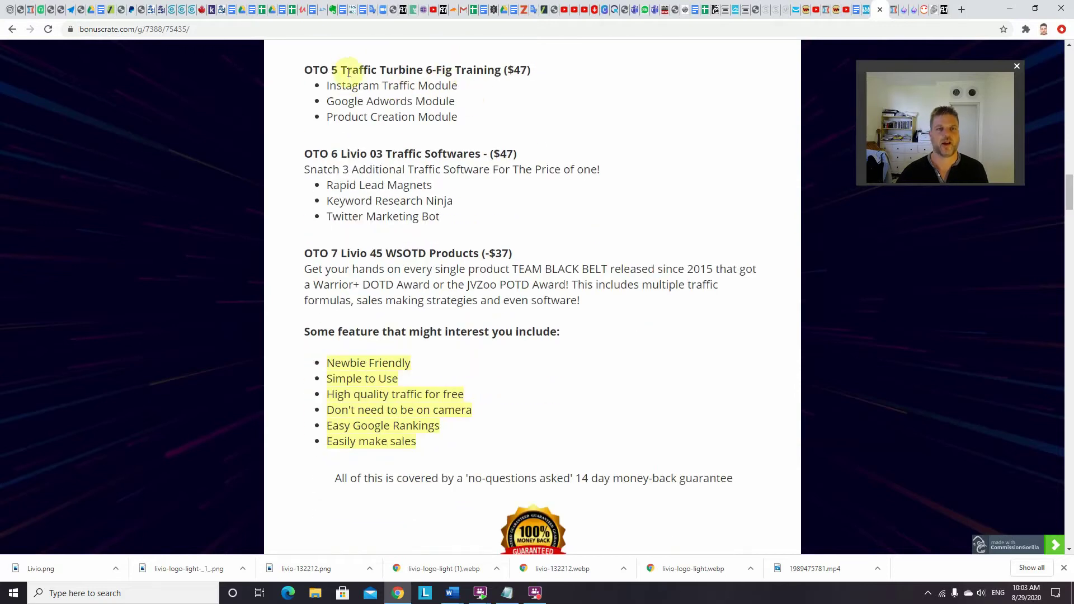
Step: Highlight 'Traffic Turbine' in the OTO 5 heading on the Bonuscrate page
drag(344, 70, 423, 70)
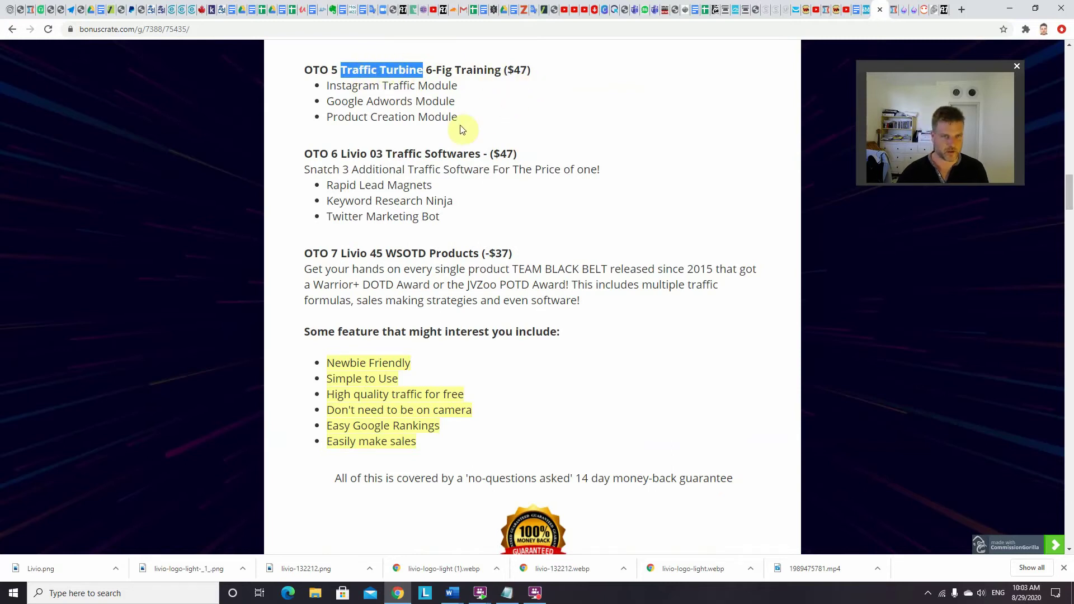
scroll(1065, 189, down, 1)
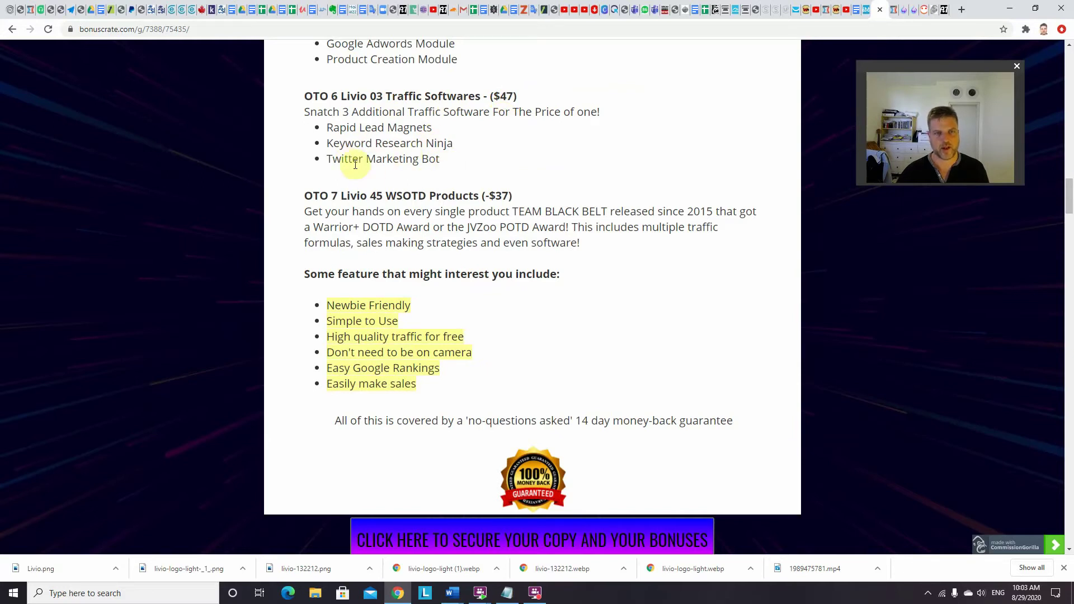
drag(1068, 194, 1067, 207)
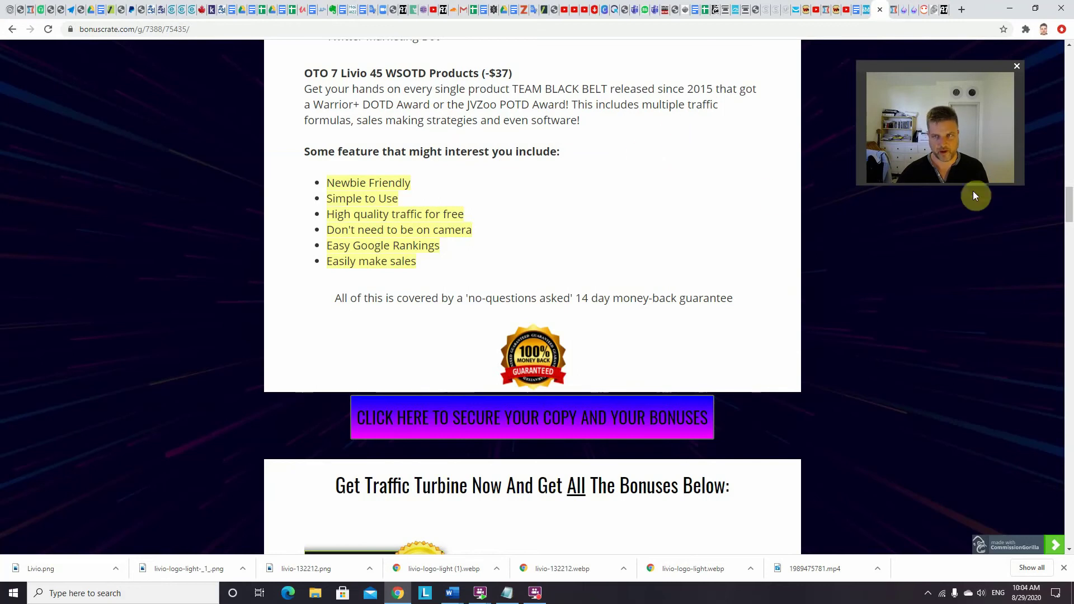
drag(1069, 206, 1062, 265)
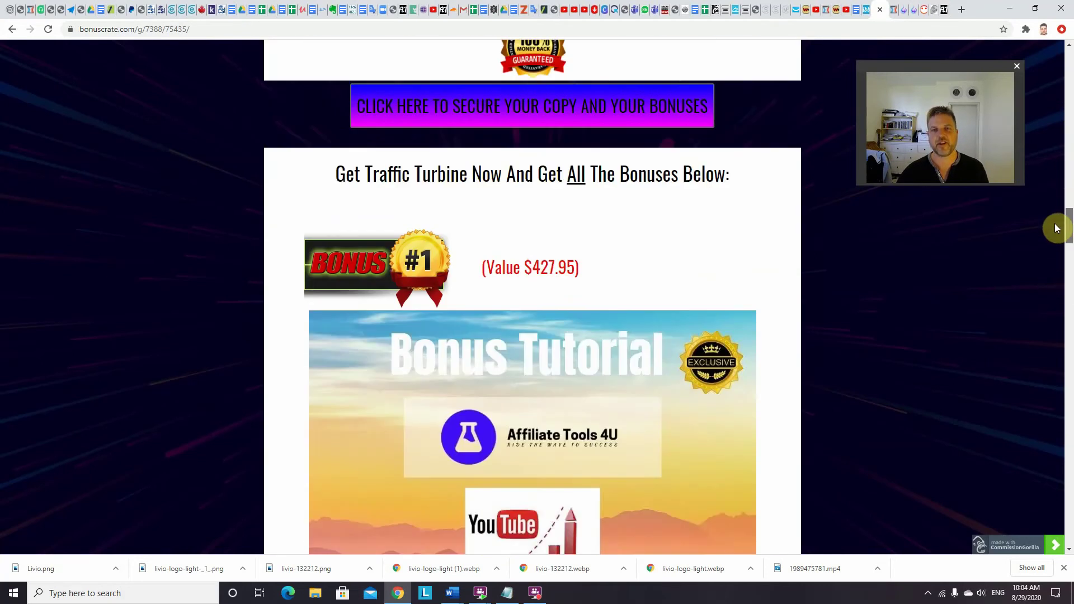
drag(1063, 265, 1060, 192)
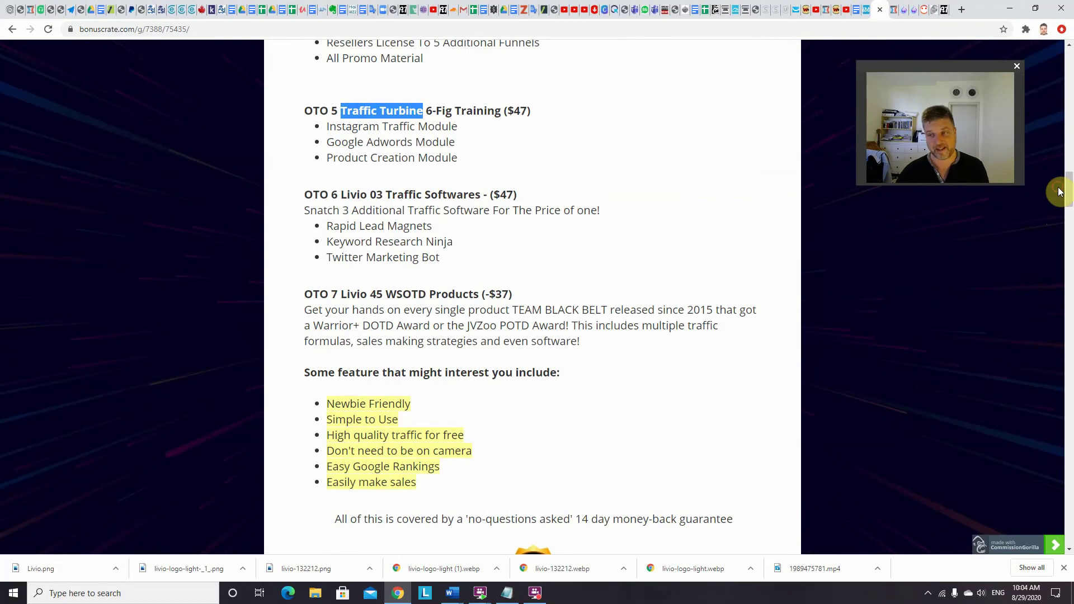
drag(1069, 193, 1070, 189)
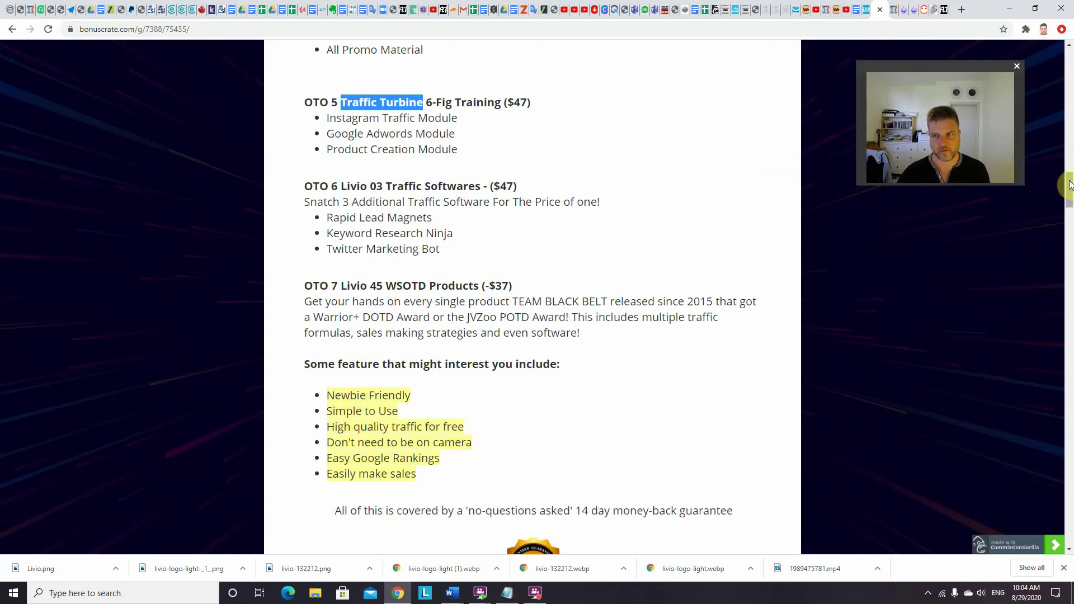
scroll(1070, 195, down, 1)
scroll(1068, 189, up, 1)
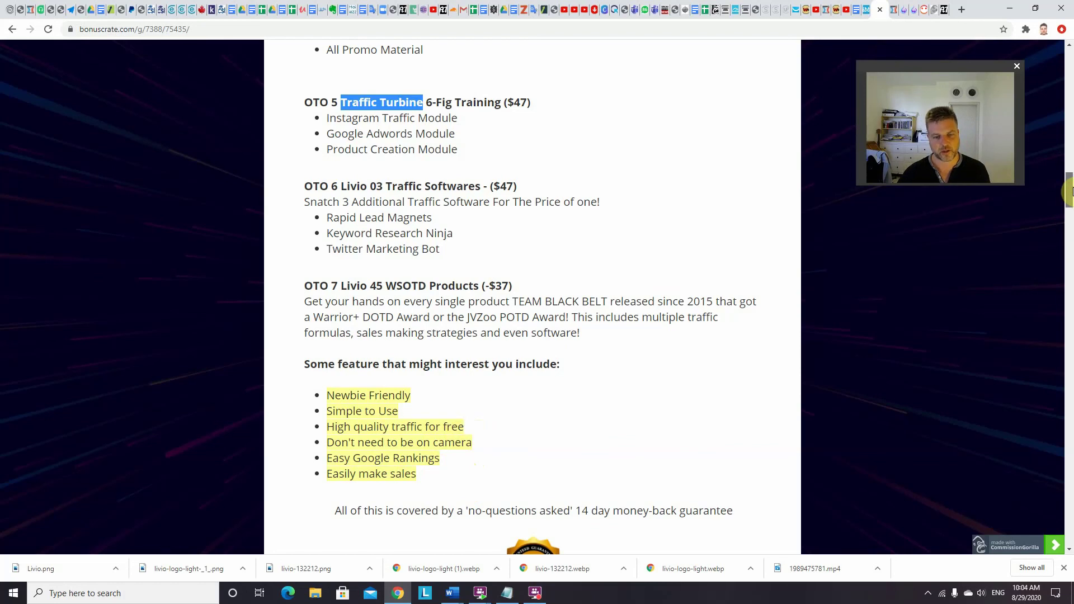
mouse_move(1071, 192)
mouse_down()
mouse_move(1071, 249)
mouse_move(1071, 38)
mouse_up()
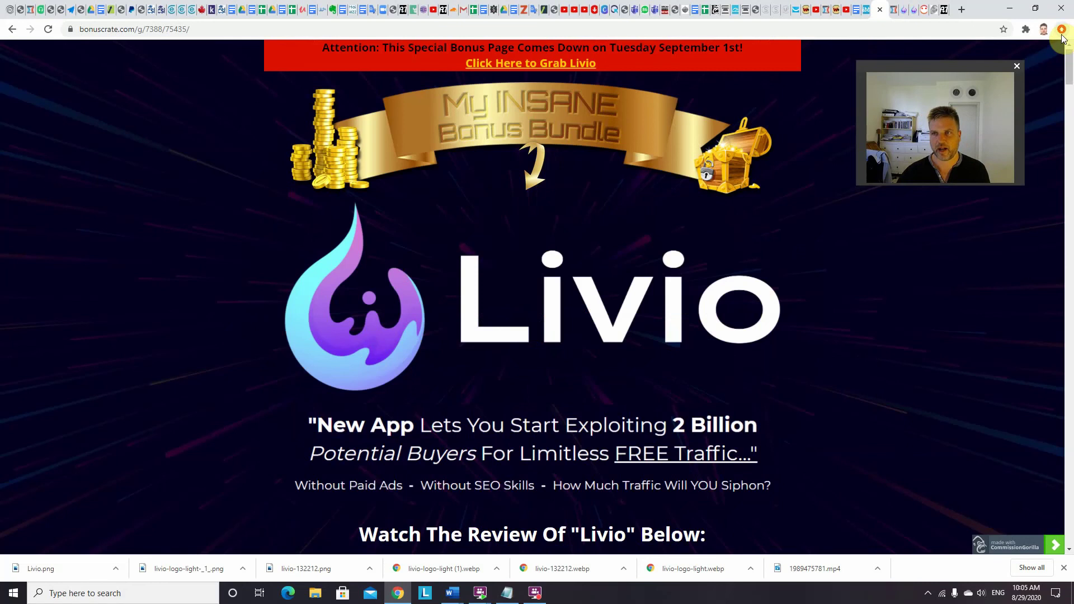